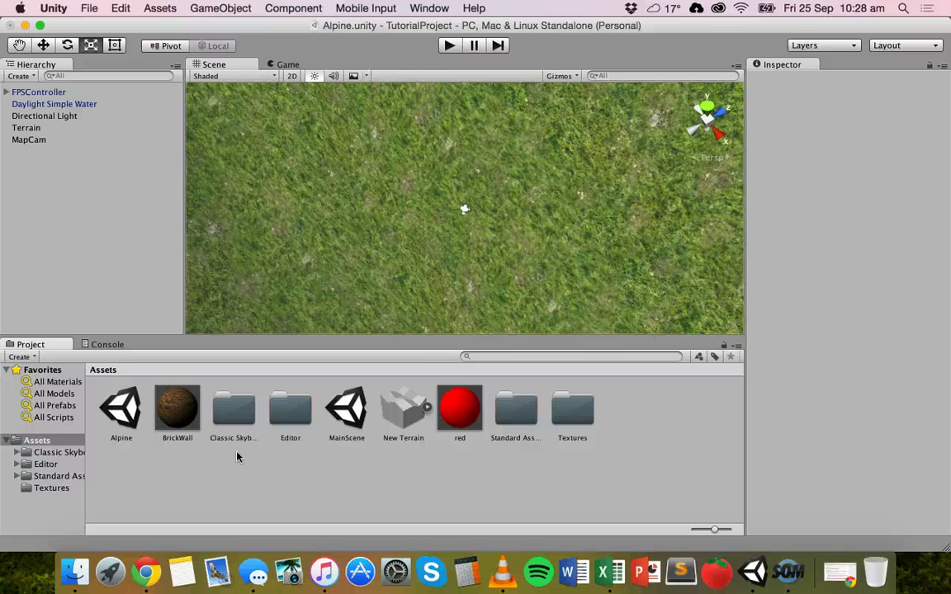
# - Select the Terrain and frame the whole landscape in the Scene view
pyautogui.click(22, 199)
pyautogui.click(36, 130)
pyautogui.click(435, 265)
pyautogui.press('f')
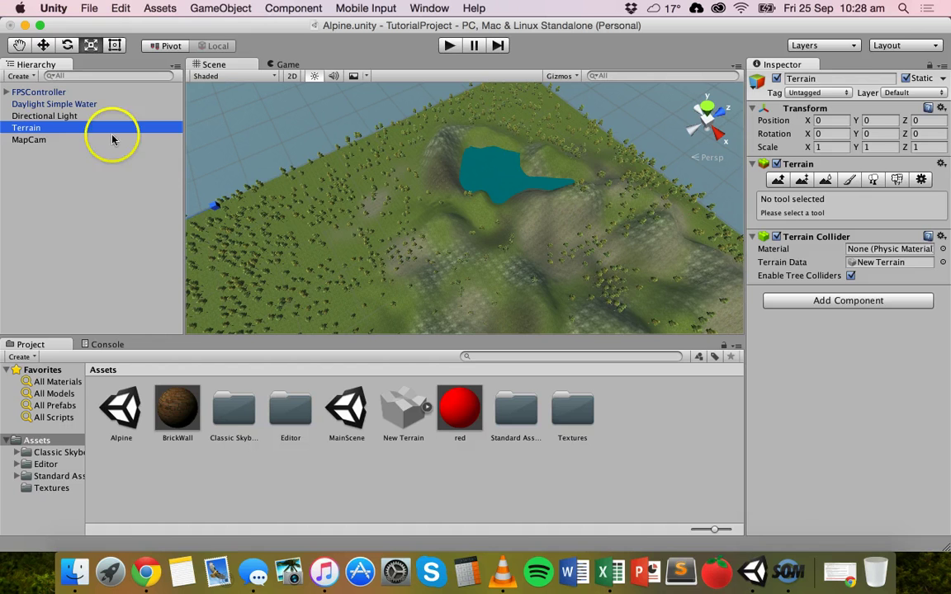
# - Examine the FPSController and its child, the Directional Light and the MapCam camera, framing the MapCam in the Scene view
pyautogui.click(34, 100)
pyautogui.click(33, 92)
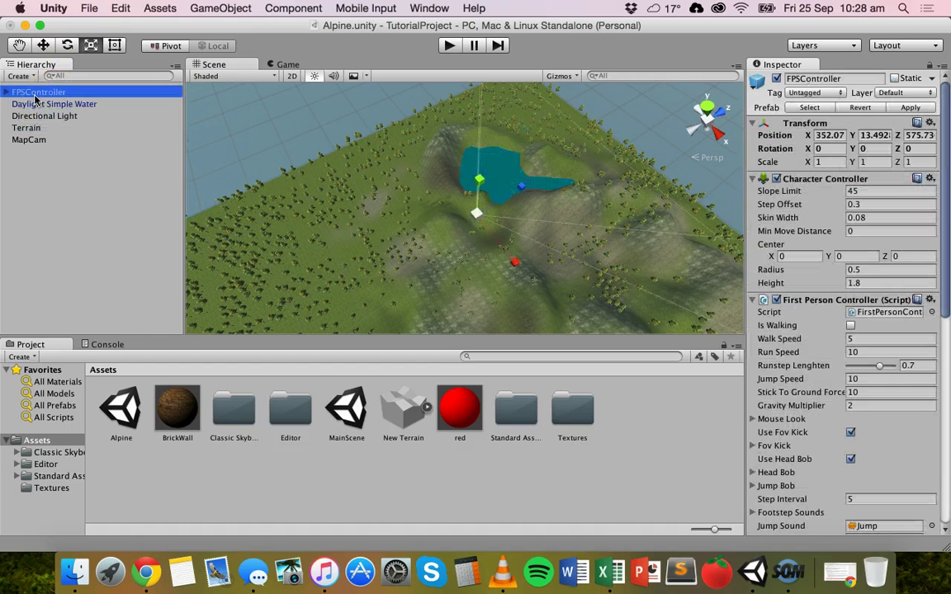
pyautogui.click(8, 93)
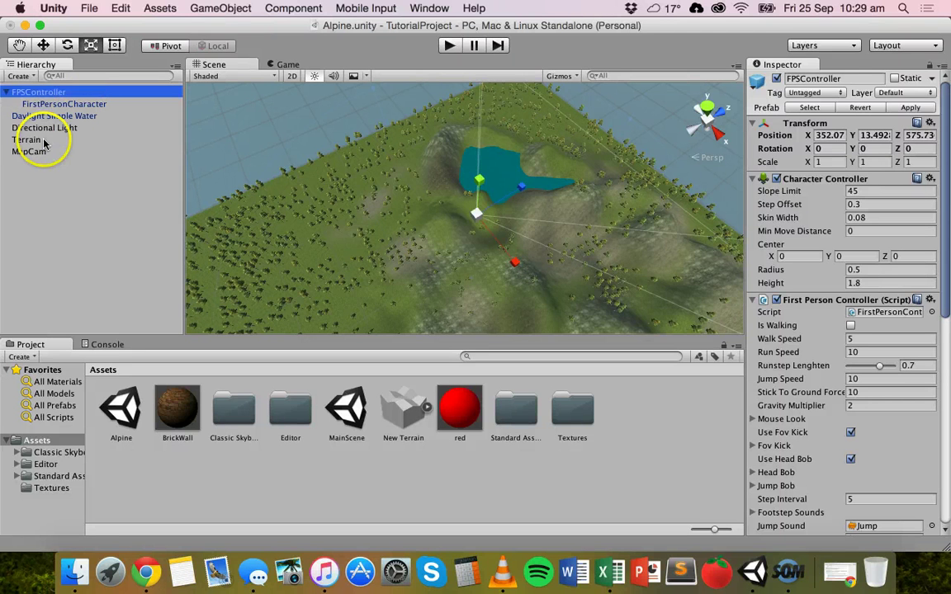
pyautogui.click(75, 128)
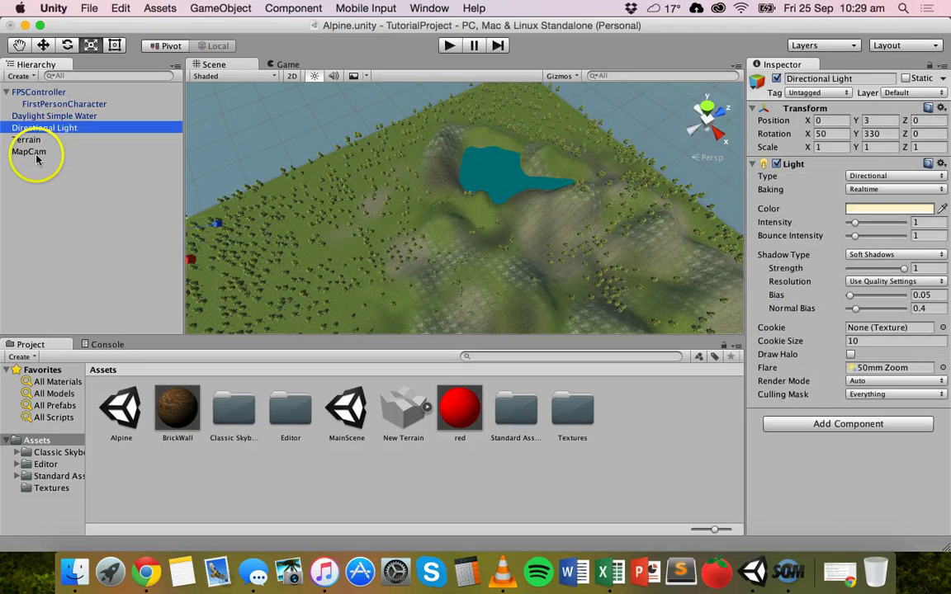
pyautogui.click(74, 151)
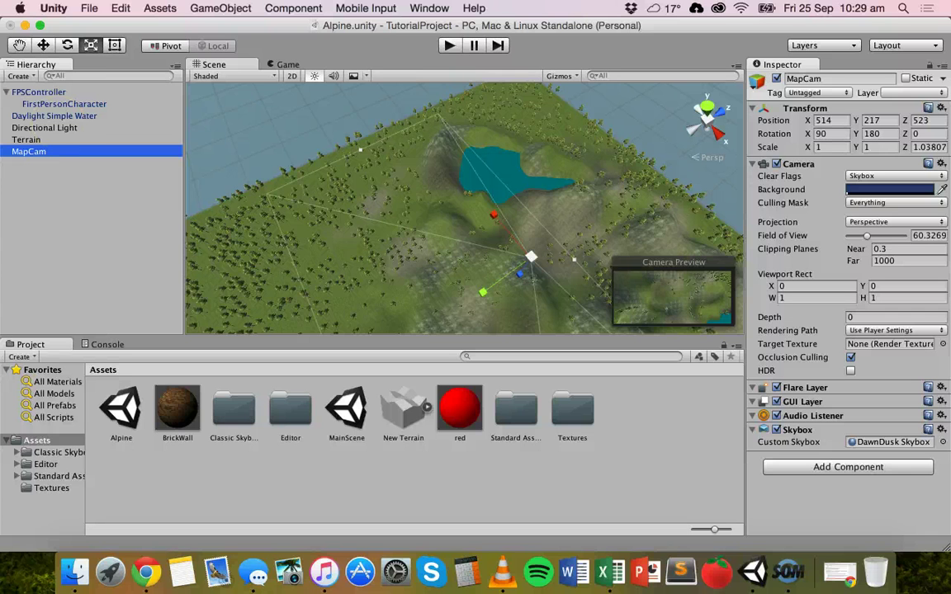
pyautogui.click(220, 8)
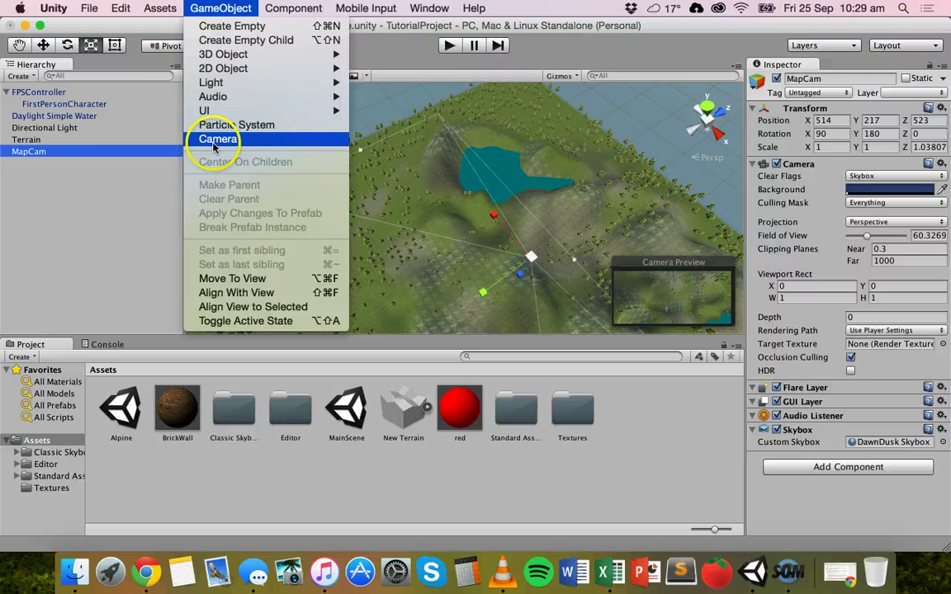
pyautogui.click(78, 163)
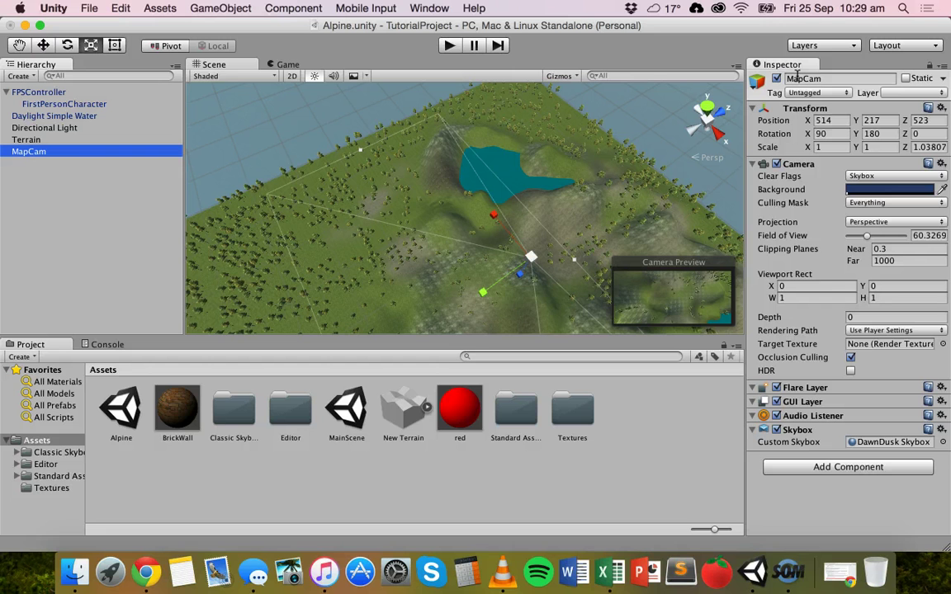
pyautogui.doubleClick(40, 154)
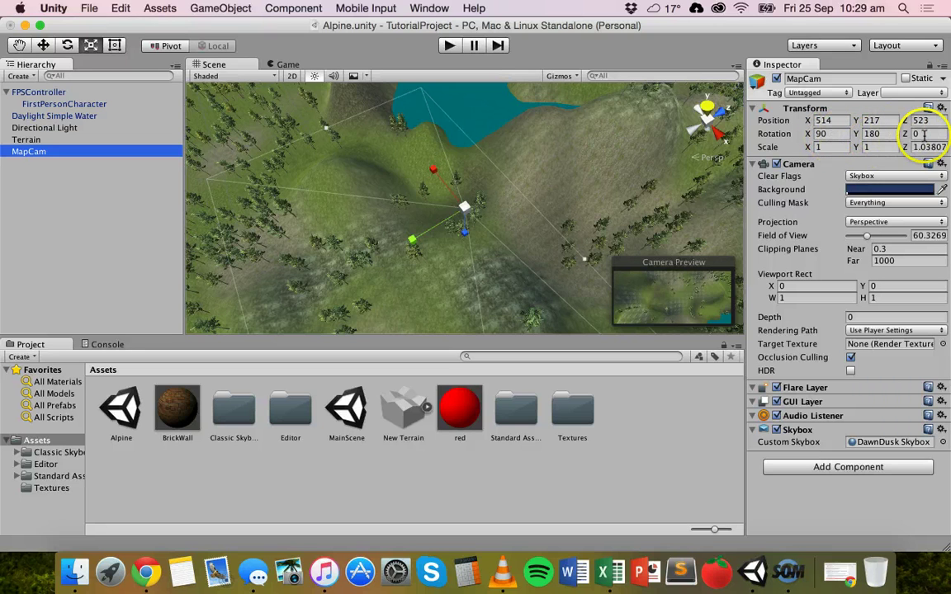
pyautogui.click(636, 184)
pyautogui.click(389, 175)
pyautogui.keyDown('alt'); pyautogui.moveTo(395, 182); pyautogui.dragTo(394, 180); pyautogui.keyUp('alt')
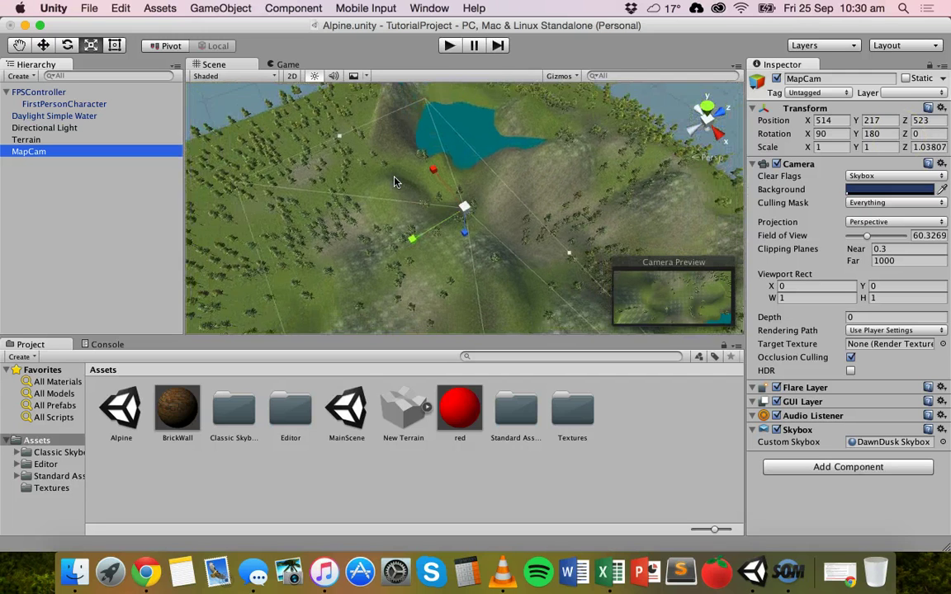
# - Add a 3D sphere at the FirstPersonCharacter's location in the scene and frame it
pyautogui.doubleClick(59, 104)
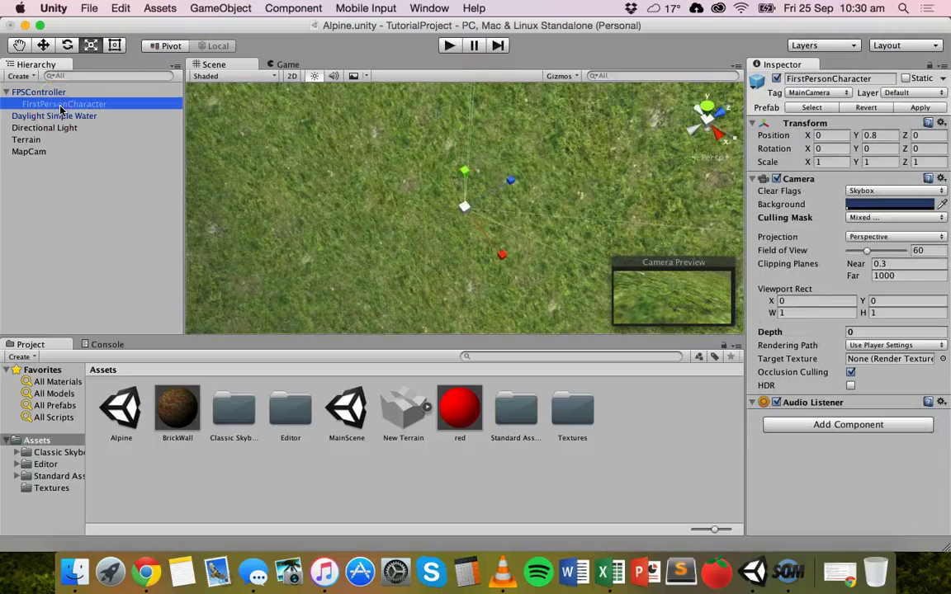
pyautogui.scroll(-5, 426, 207)
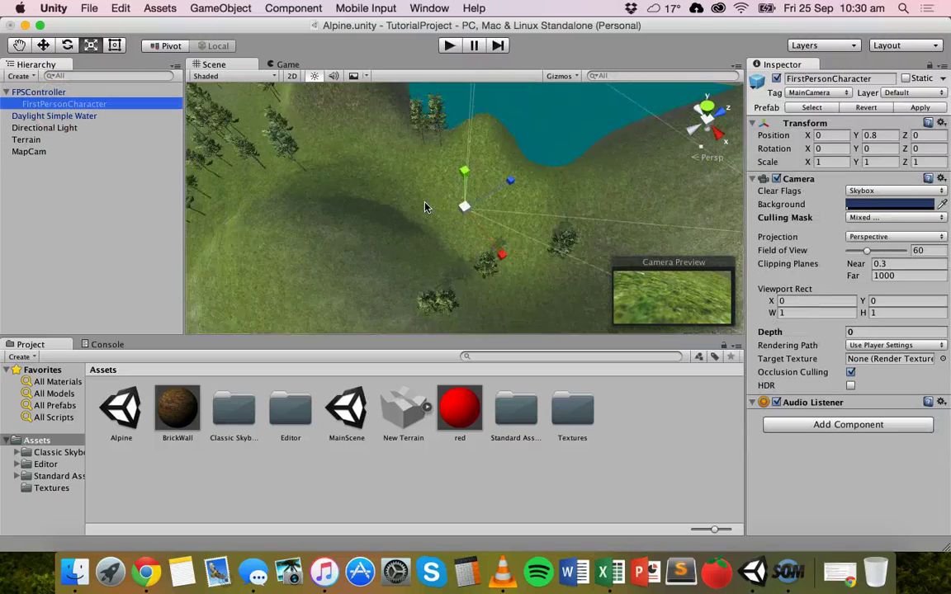
pyautogui.scroll(-3, 425, 207)
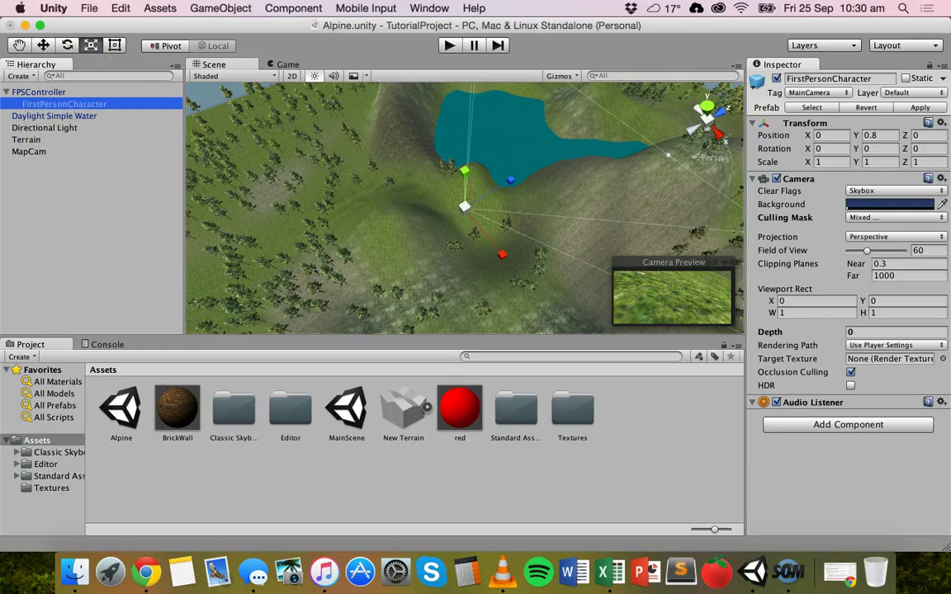
pyautogui.click(220, 8)
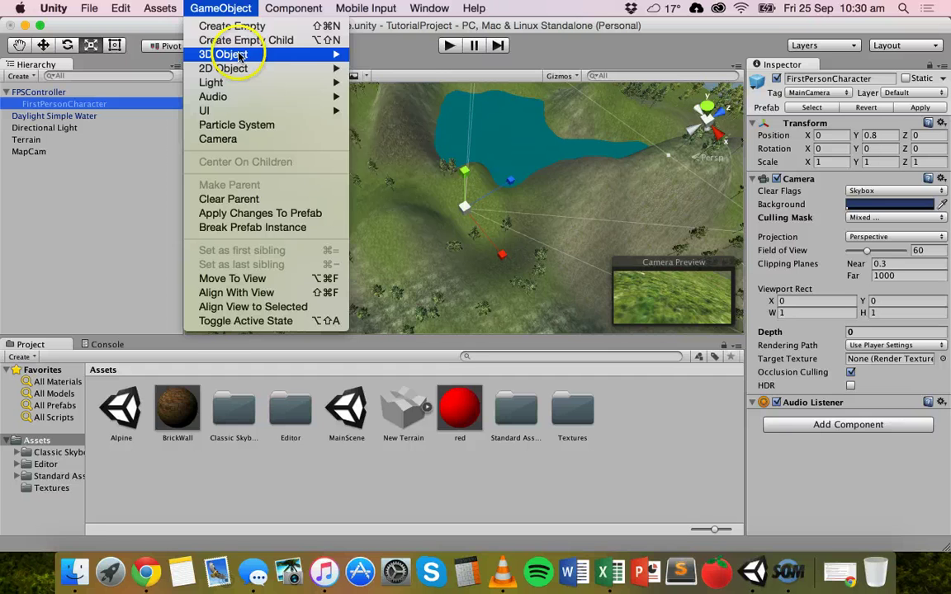
pyautogui.moveTo(239, 54)
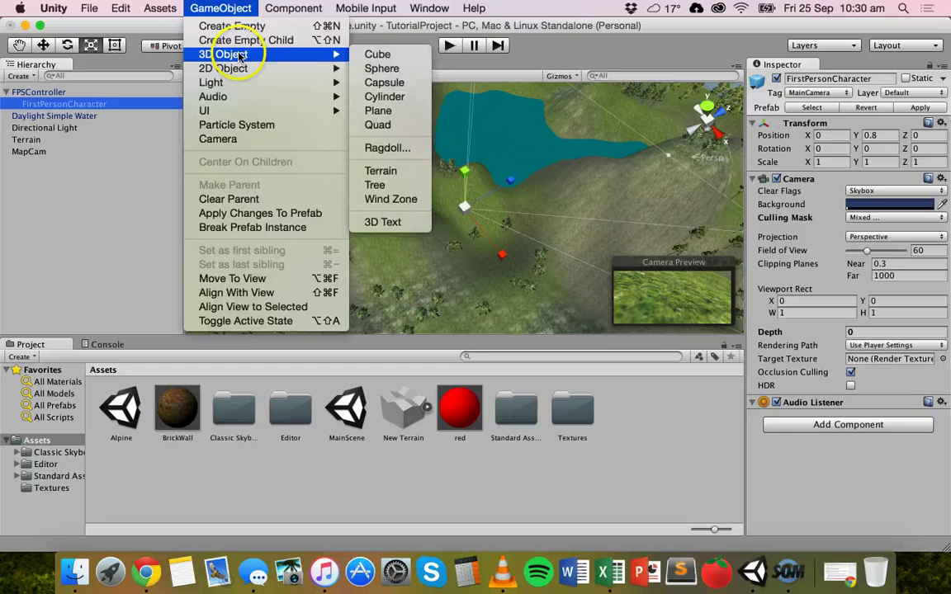
pyautogui.click(382, 70)
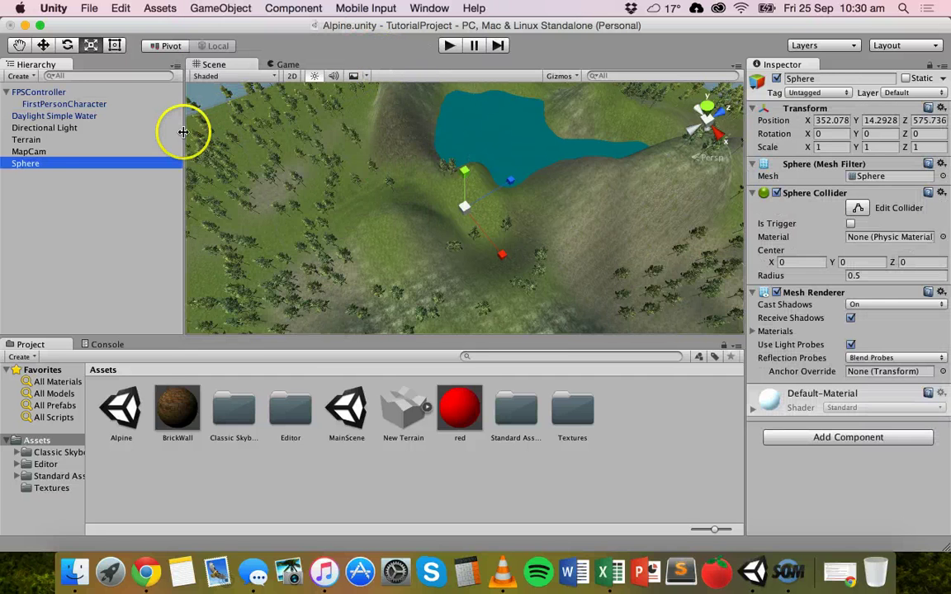
pyautogui.doubleClick(31, 166)
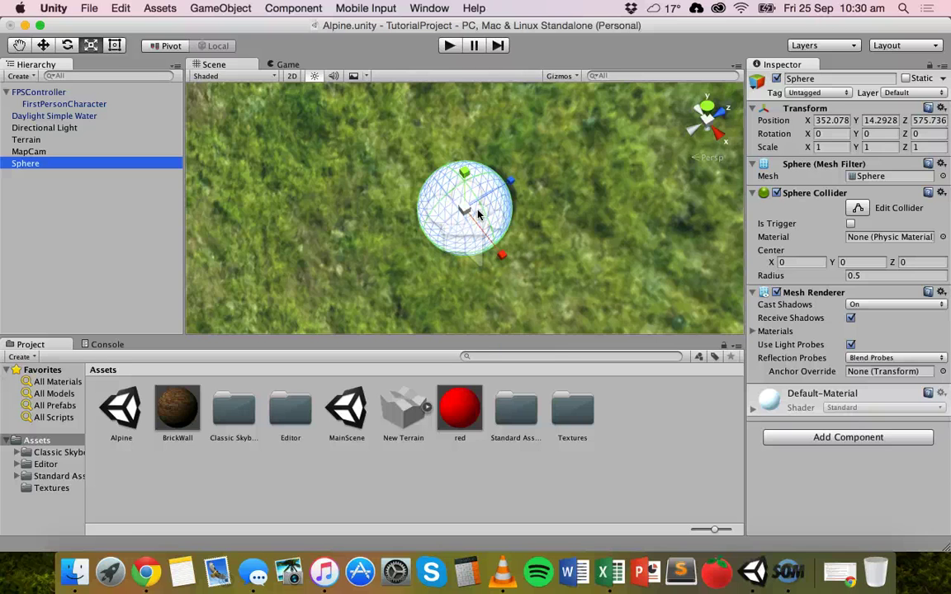
# - Apply the red material from the Assets folder to the sphere
pyautogui.click(472, 440)
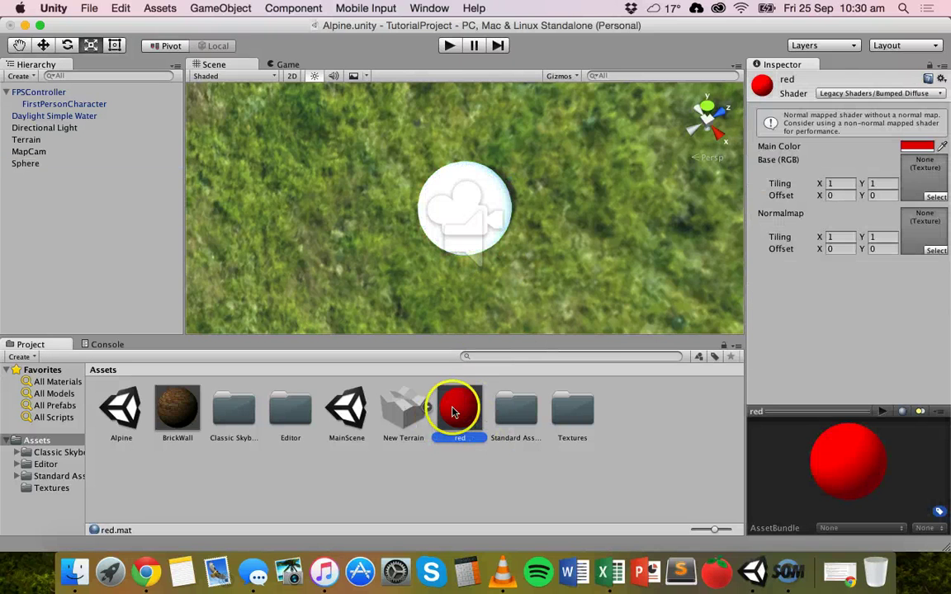
pyautogui.moveTo(459, 417); pyautogui.dragTo(486, 191)
pyautogui.scroll(-5, 487, 190)
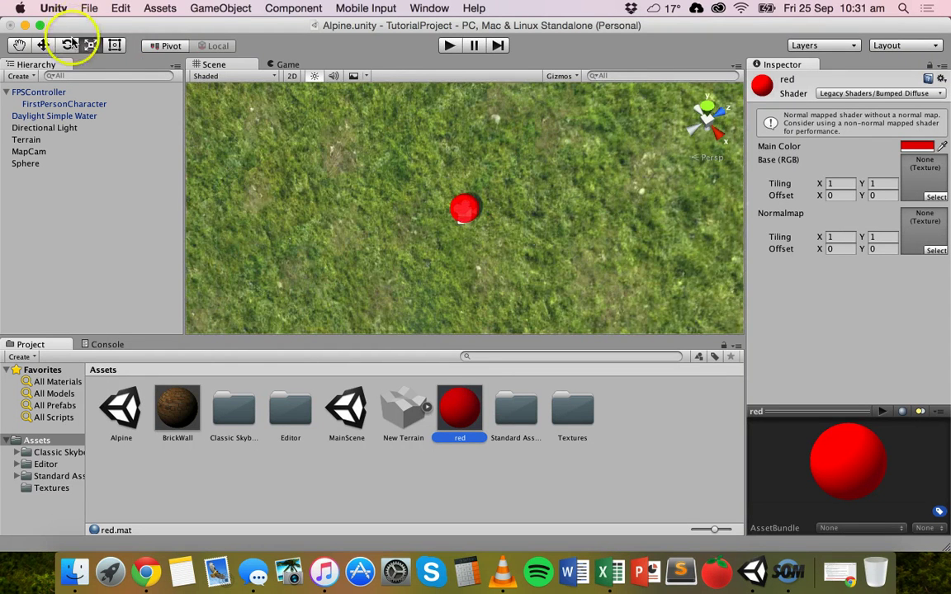
# - Scale the red sphere up uniformly to about 4.985 on all three axes
pyautogui.click(100, 45)
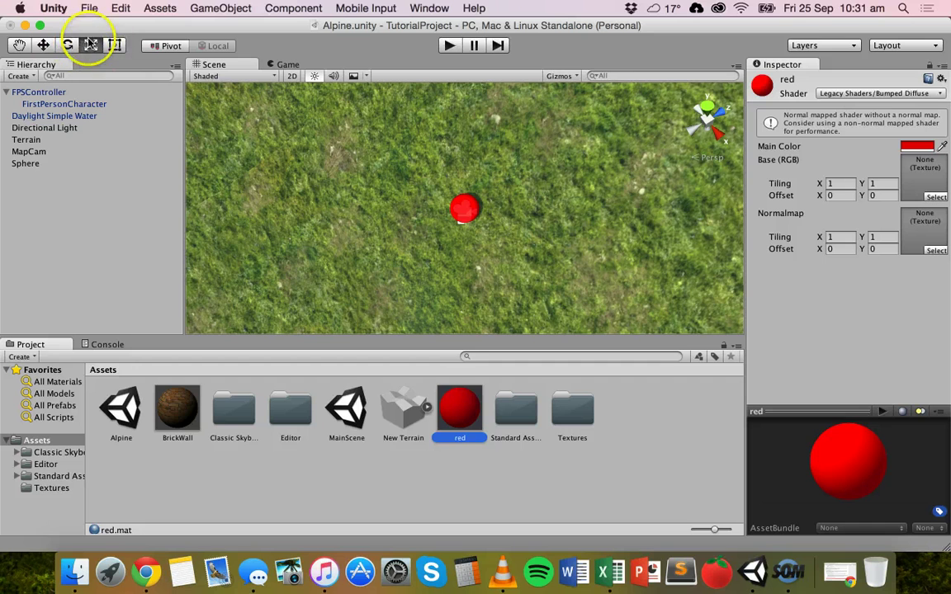
pyautogui.click(468, 203)
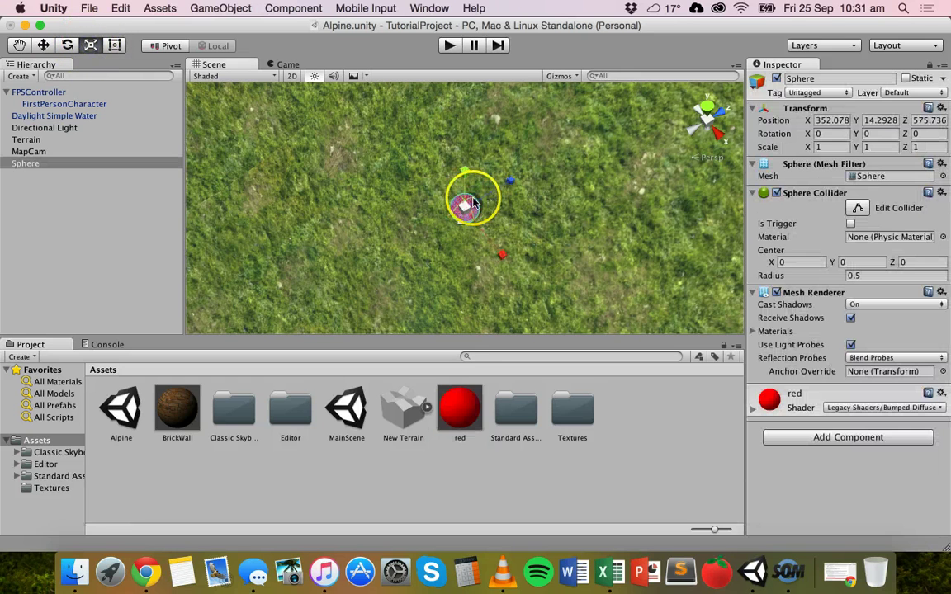
pyautogui.moveTo(463, 205); pyautogui.dragTo(798, 195)
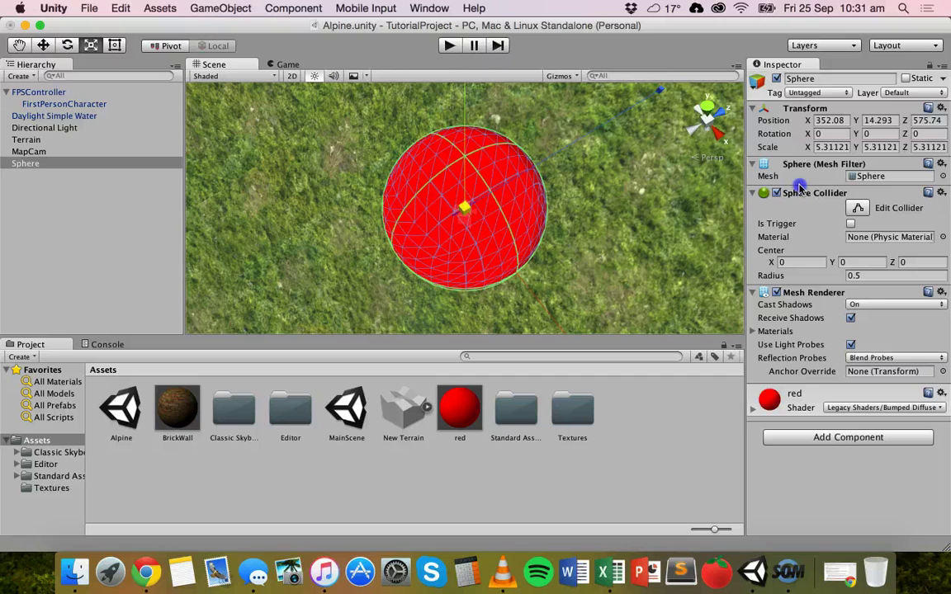
pyautogui.scroll(-3, 542, 178)
pyautogui.scroll(-3, 542, 178)
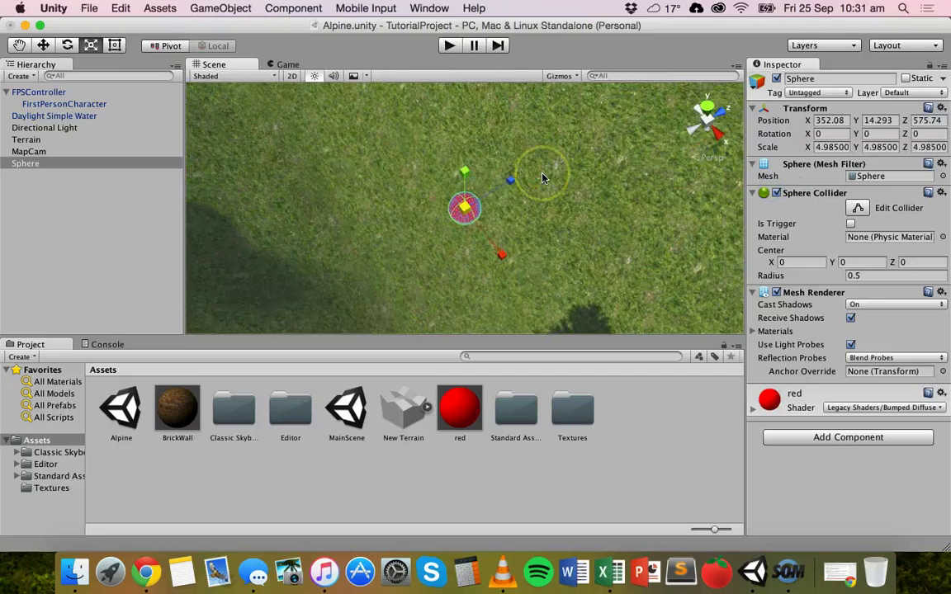
pyautogui.scroll(-5, 503, 208)
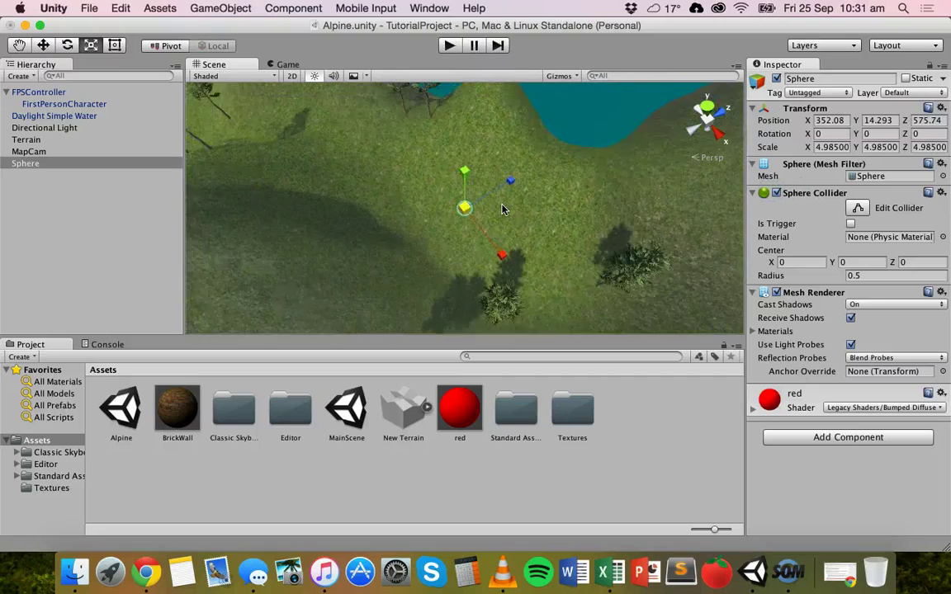
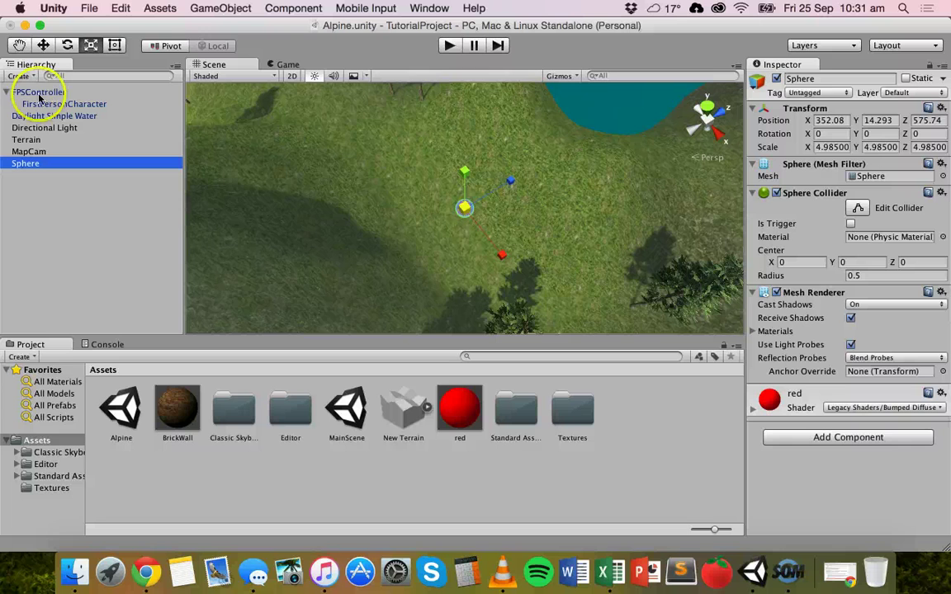
# - Copy the FPSController's X position to the Sphere, setting it to 352.078
pyautogui.click(37, 92)
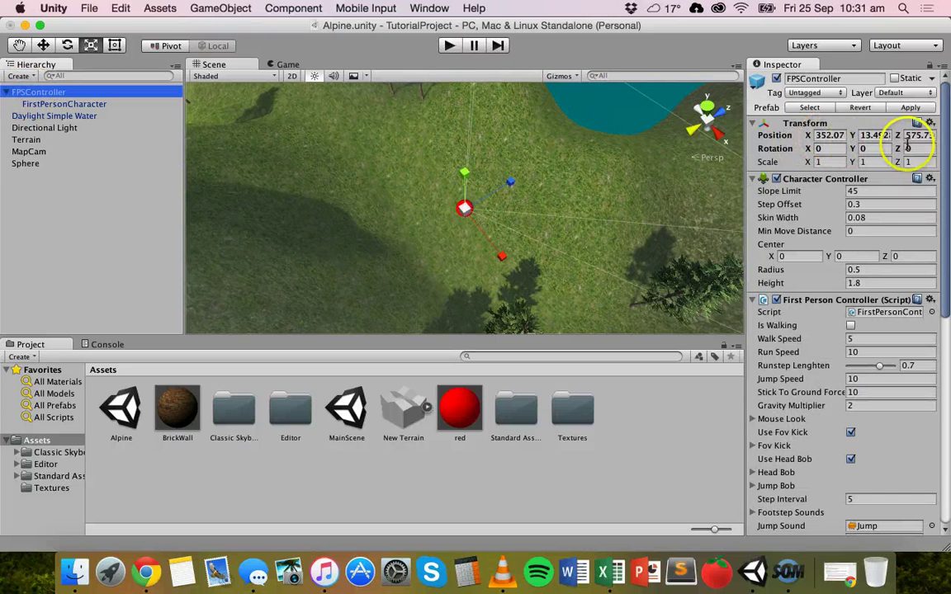
pyautogui.click(828, 135)
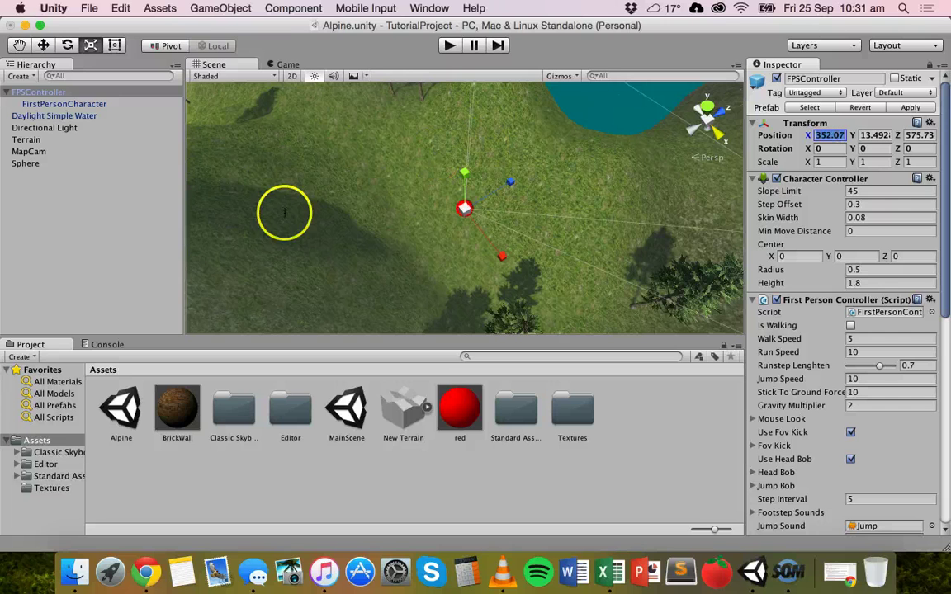
pyautogui.click(25, 165)
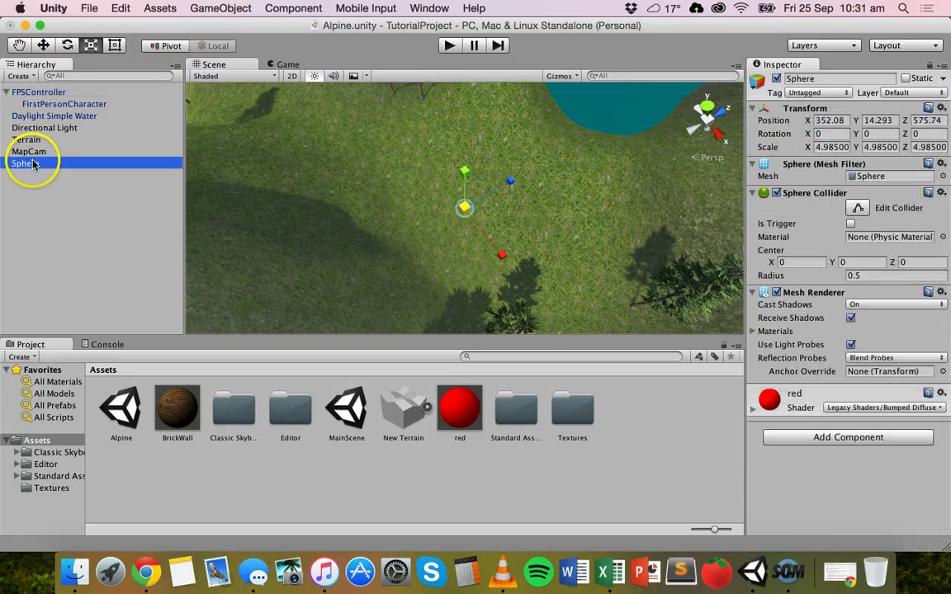
pyautogui.click(843, 122)
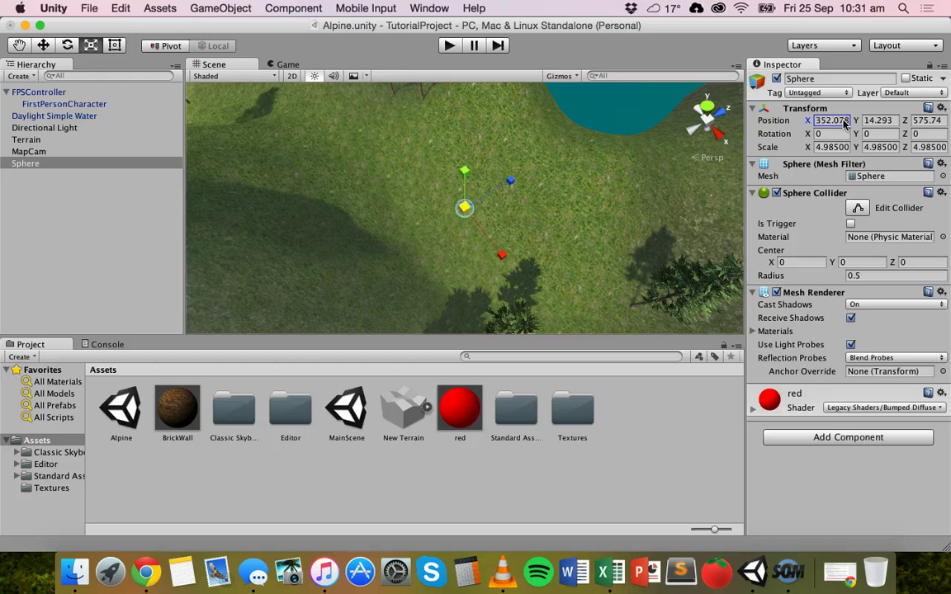
# - Copy the FPSController's Y position to the Sphere, setting it to 13.4928
pyautogui.click(52, 94)
pyautogui.click(880, 138)
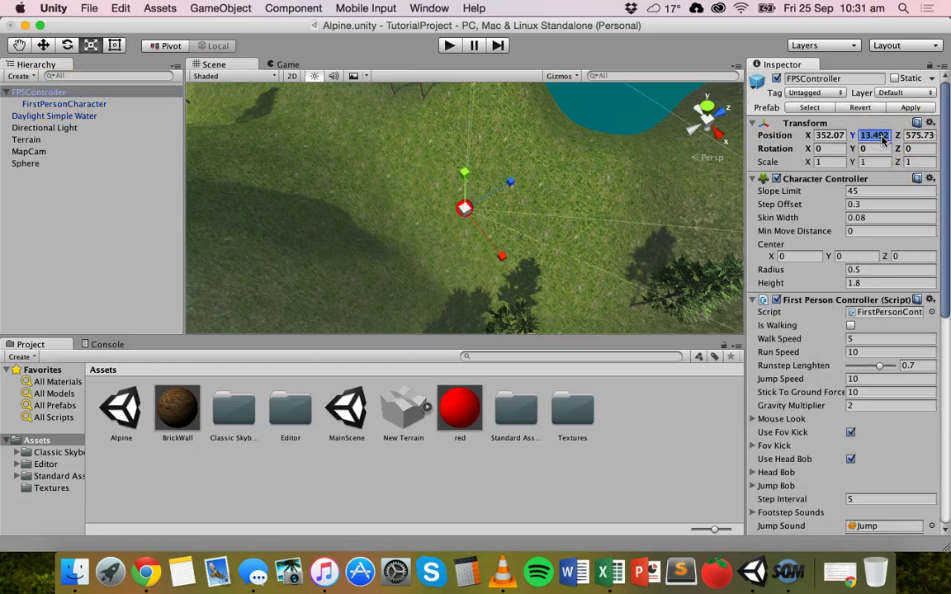
pyautogui.click(49, 163)
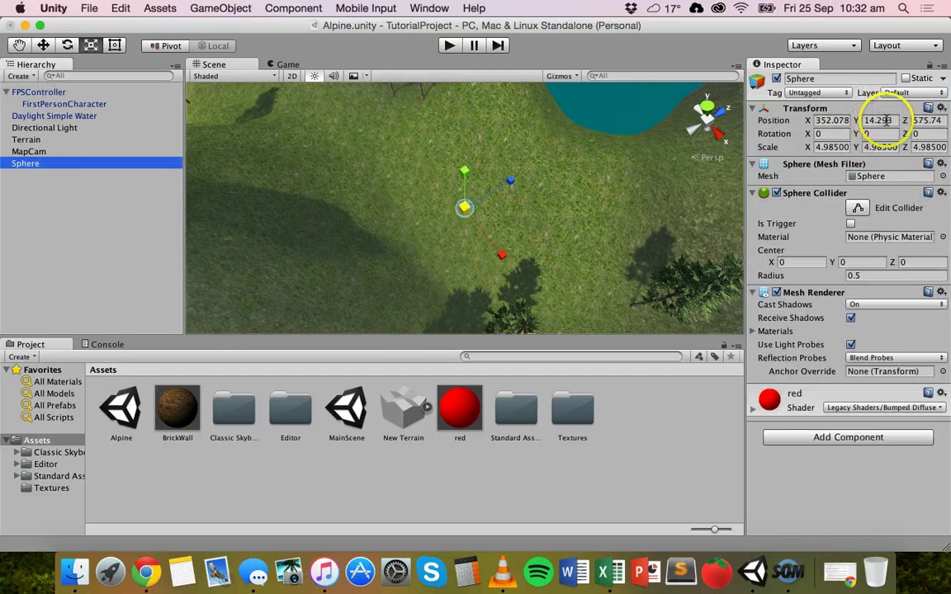
pyautogui.click(881, 120)
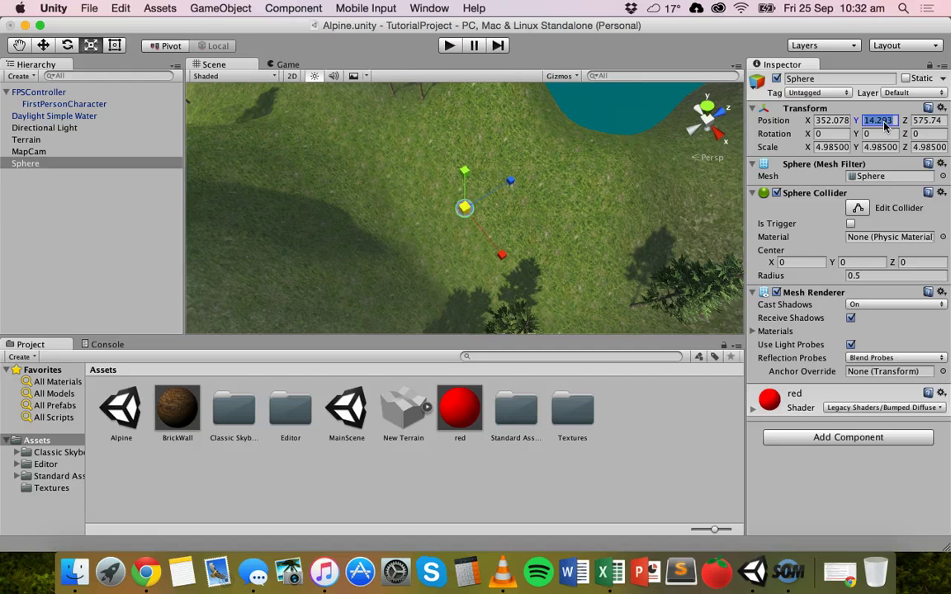
# - Copy the FPSController's Z position to the Sphere, setting it to 575.7366
pyautogui.click(48, 93)
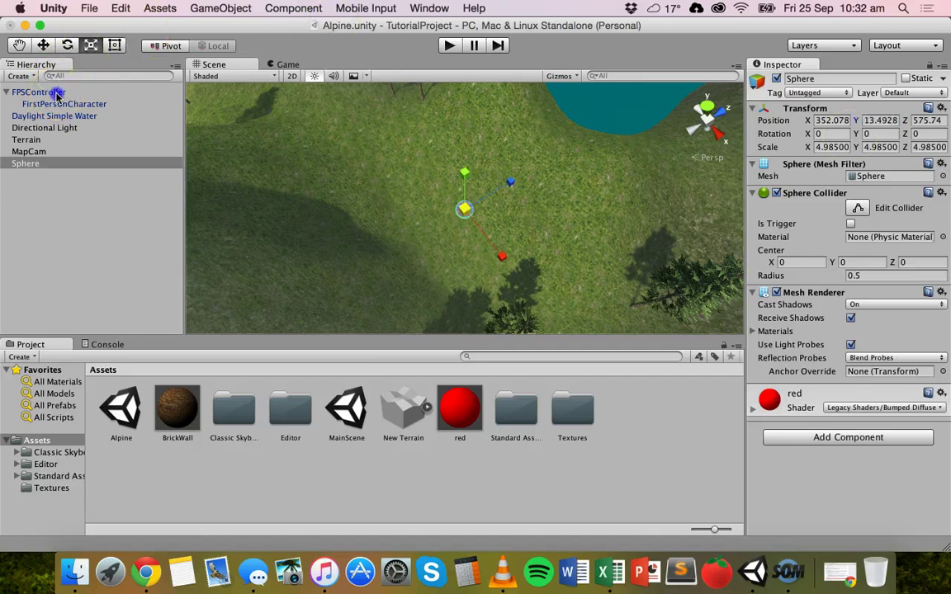
pyautogui.click(923, 136)
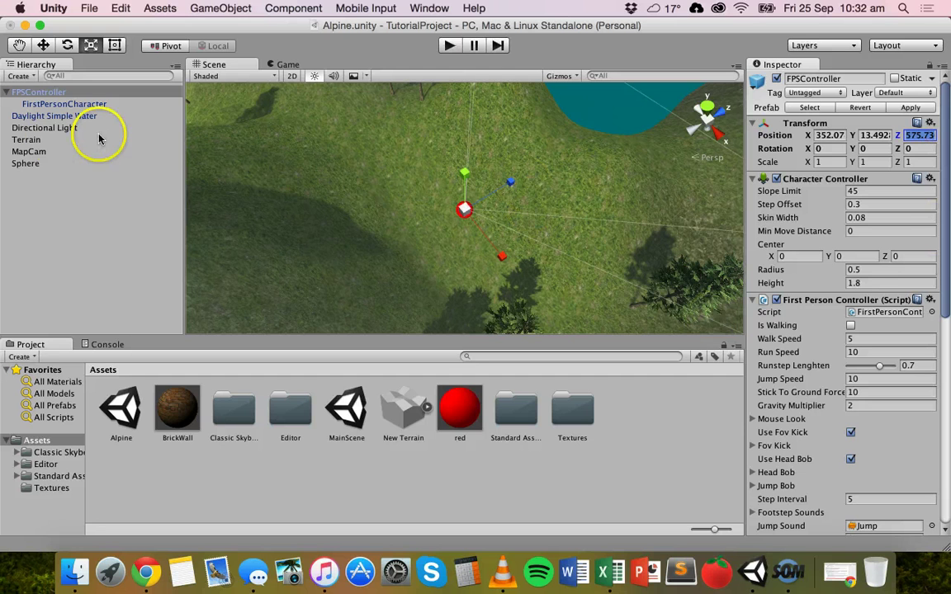
pyautogui.click(38, 165)
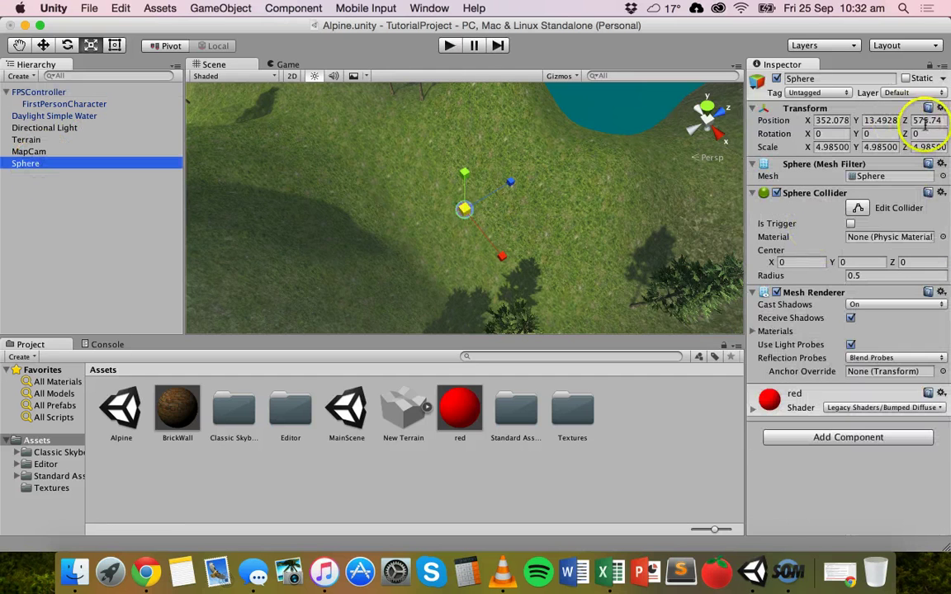
pyautogui.click(925, 122)
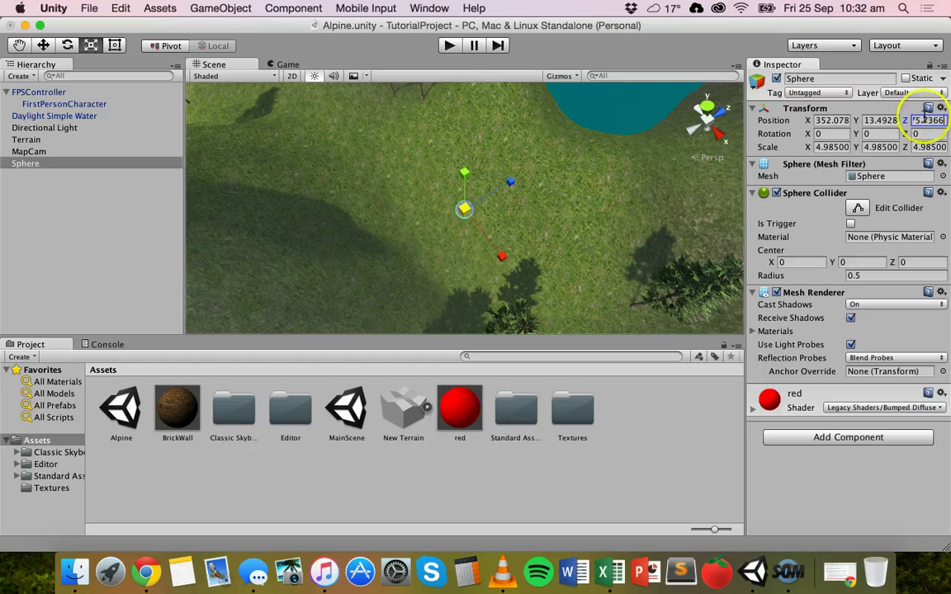
# - Make the Sphere a child of the FPSController in the scene hierarchy
pyautogui.doubleClick(923, 120)
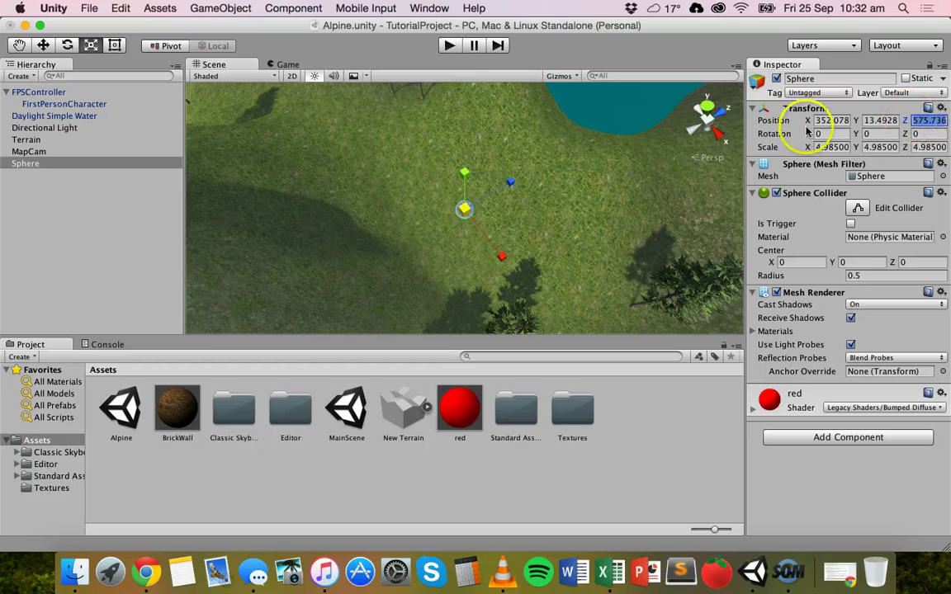
pyautogui.doubleClick(34, 164)
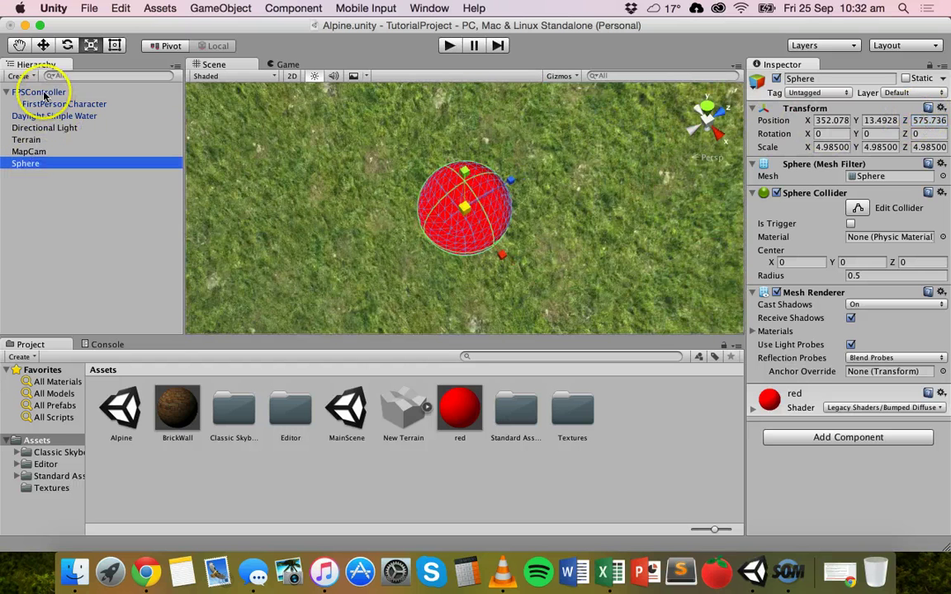
pyautogui.doubleClick(41, 92)
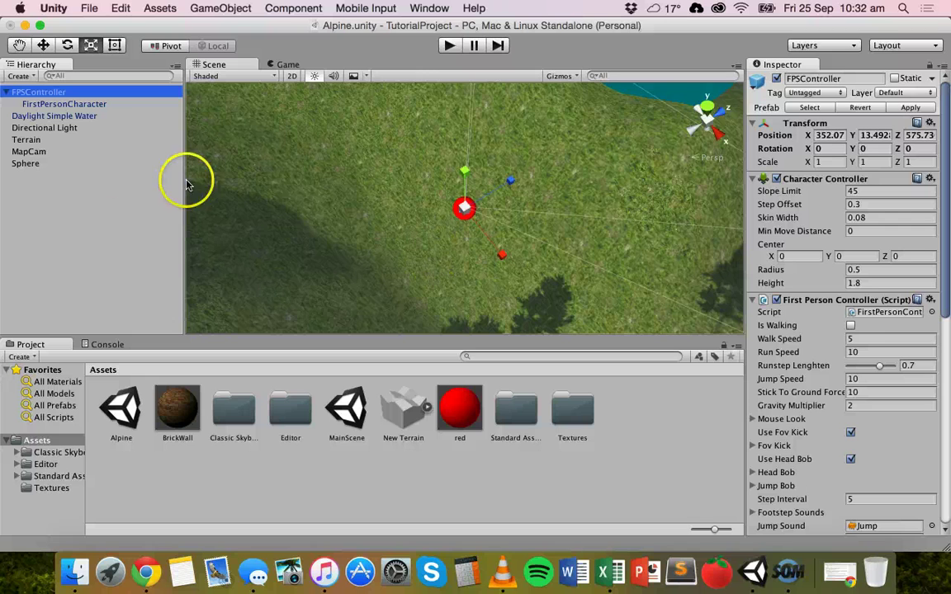
pyautogui.click(73, 169)
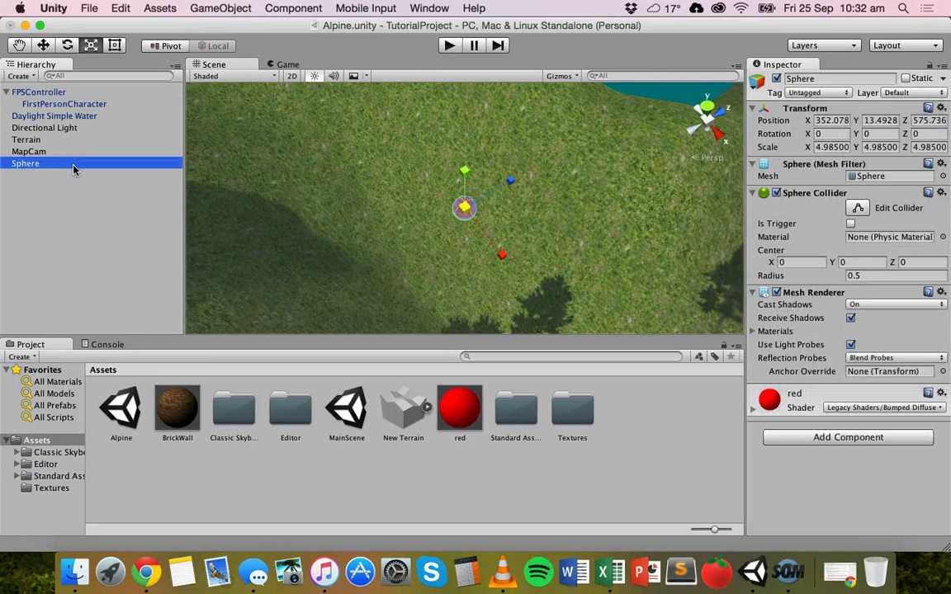
pyautogui.click(26, 163)
pyautogui.moveTo(32, 168); pyautogui.dragTo(46, 96)
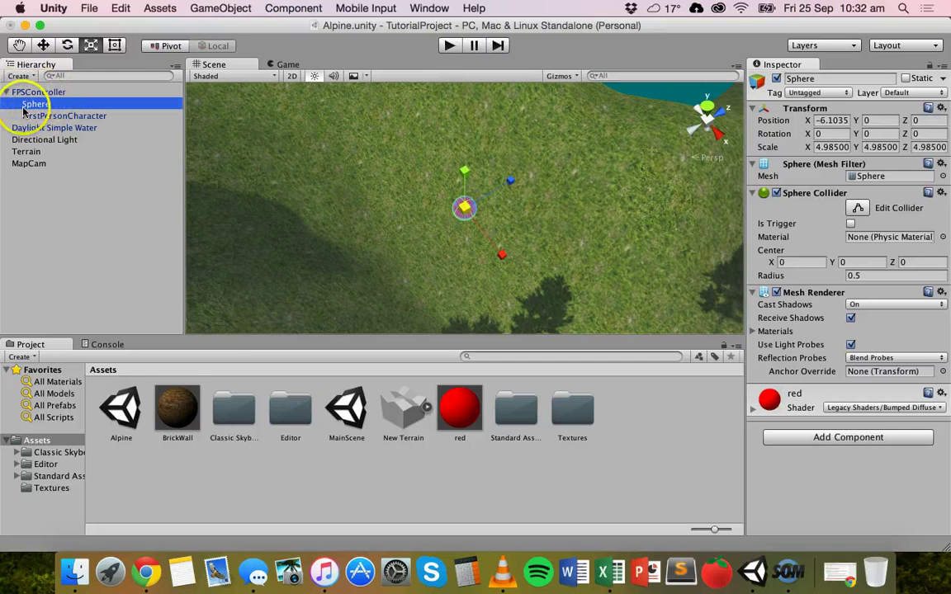
# - Examine the parent-child relationship between the FPSController and the nested Sphere, comparing their transforms
pyautogui.click(7, 92)
pyautogui.click(6, 92)
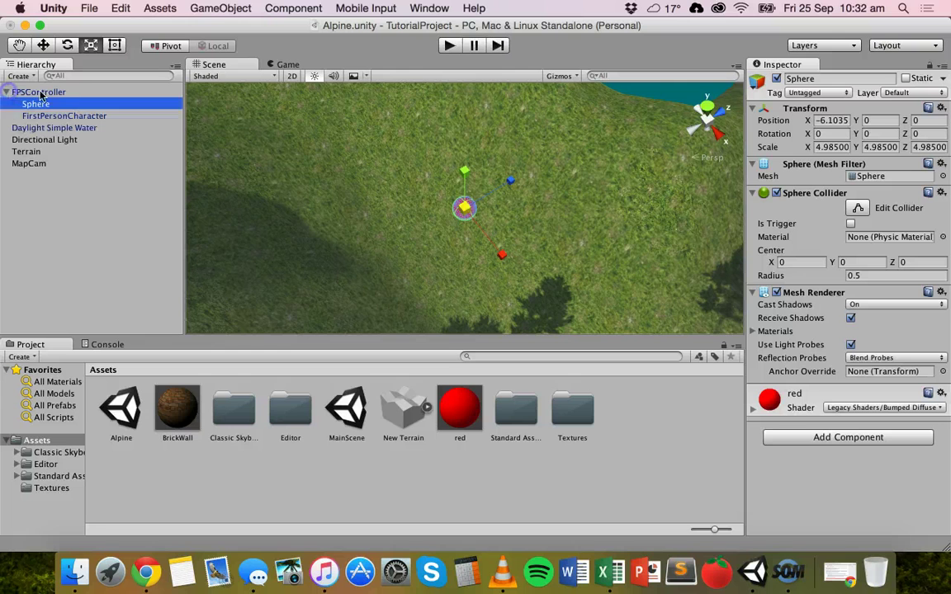
pyautogui.click(29, 107)
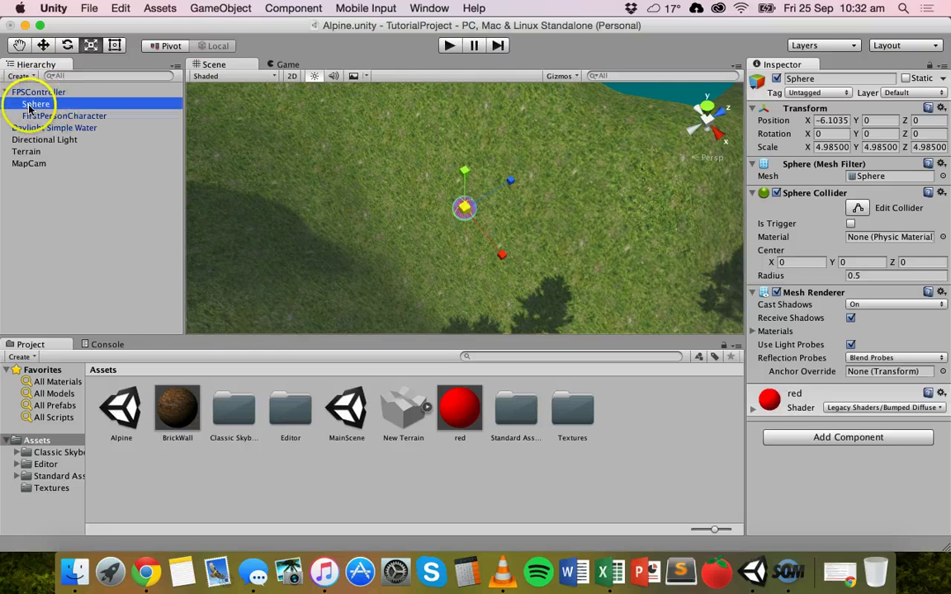
pyautogui.moveTo(29, 108)
pyautogui.mouseDown()
pyautogui.moveTo(39, 95)
pyautogui.moveTo(30, 93)
pyautogui.mouseUp()
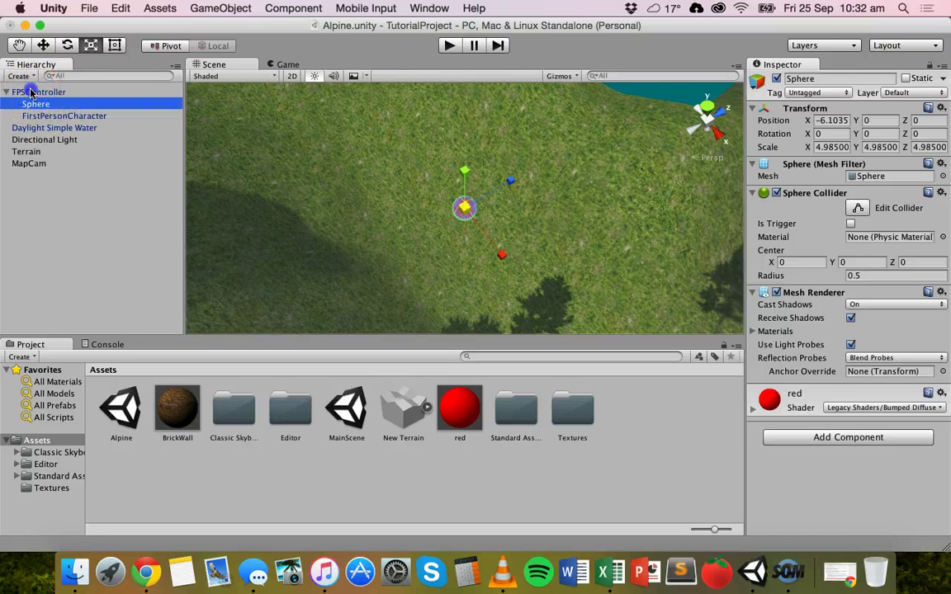
pyautogui.click(30, 93)
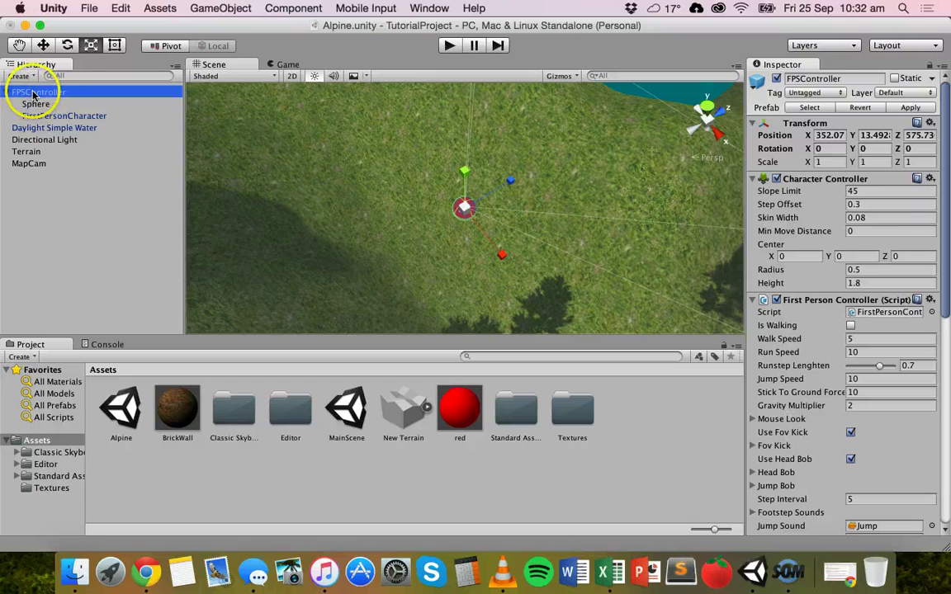
pyautogui.click(36, 105)
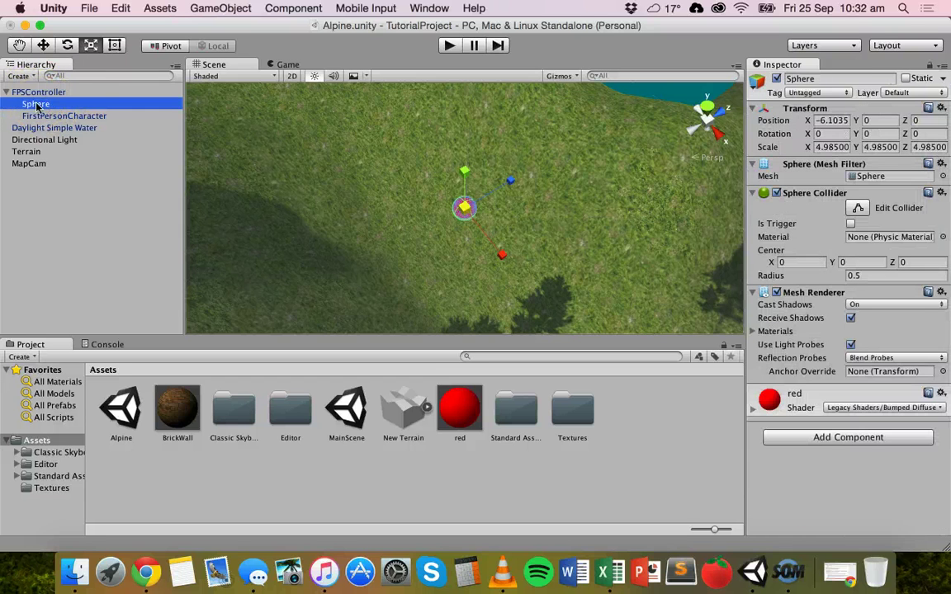
pyautogui.click(52, 91)
pyautogui.click(45, 107)
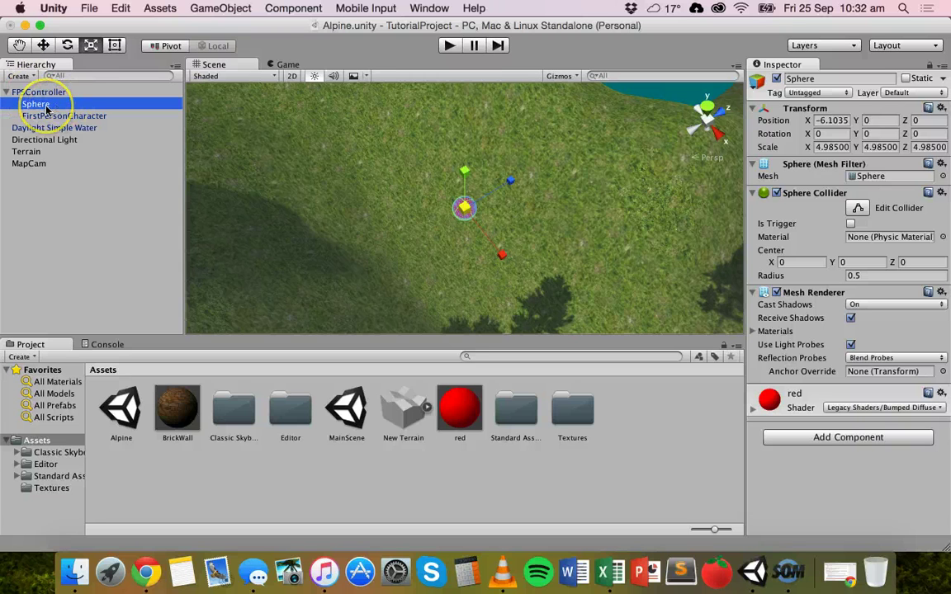
# - Scale the Sphere up uniformly to about 16.74 on all three axes so it reads as a marker from the MapCam
pyautogui.doubleClick(29, 163)
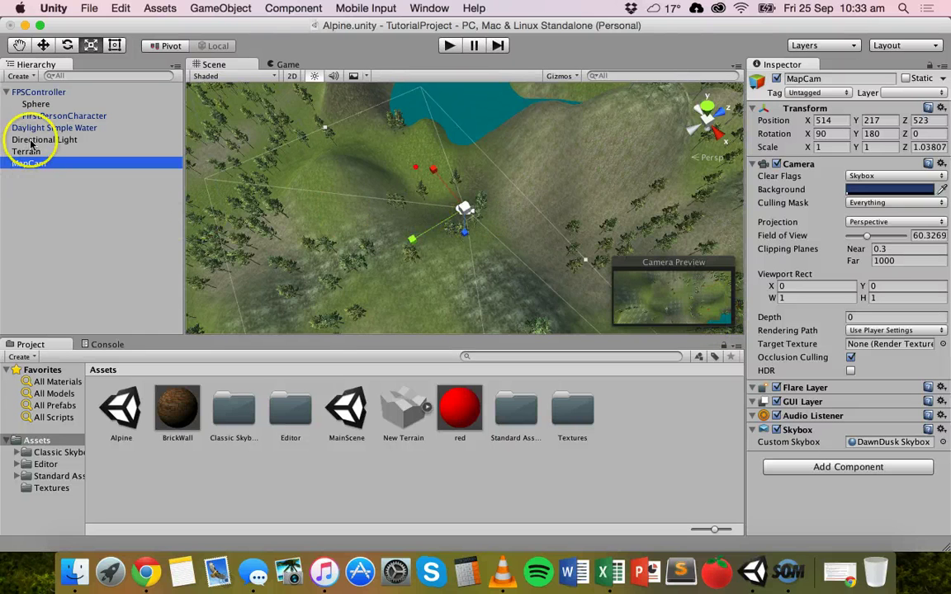
pyautogui.click(37, 104)
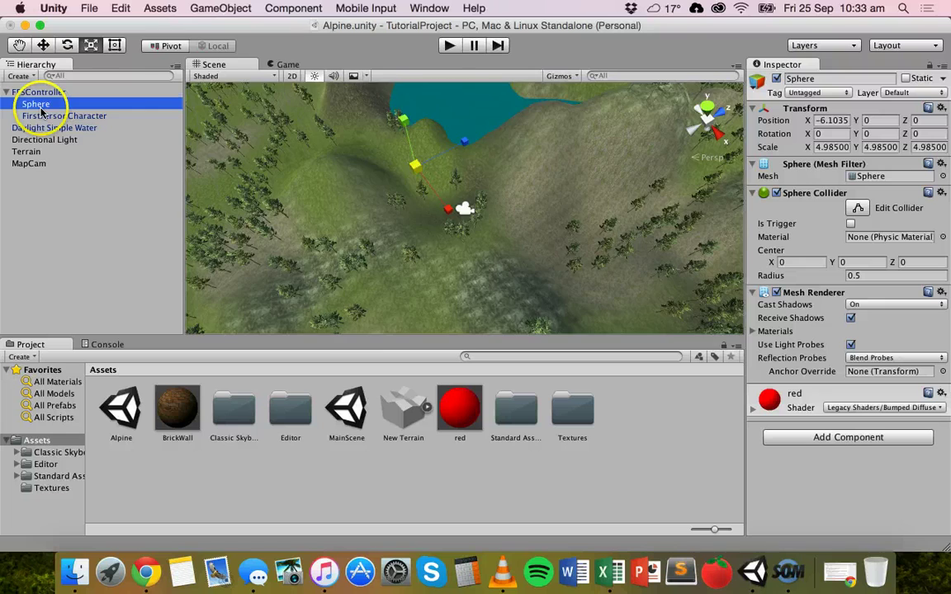
pyautogui.press('f')
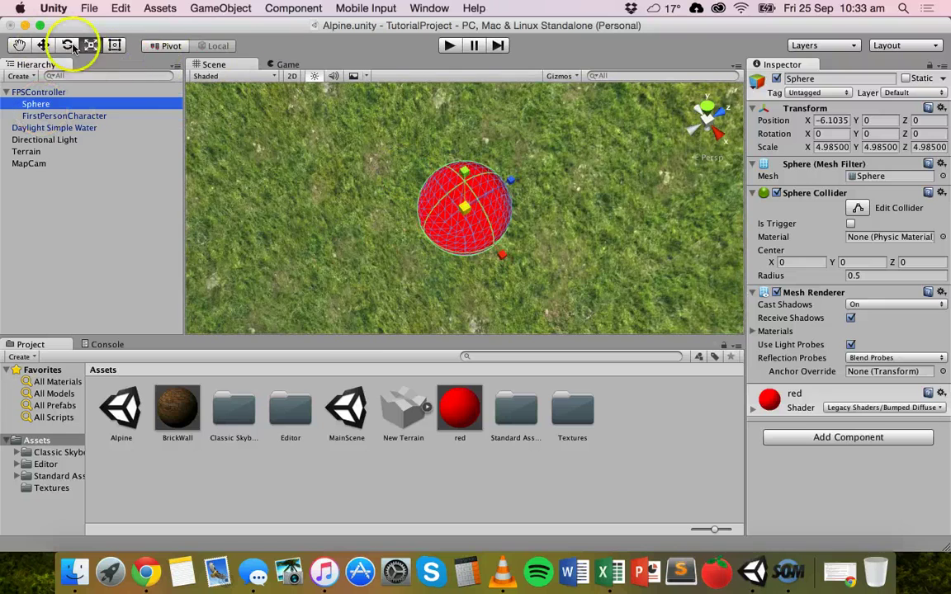
pyautogui.scroll(-10, 358, 182)
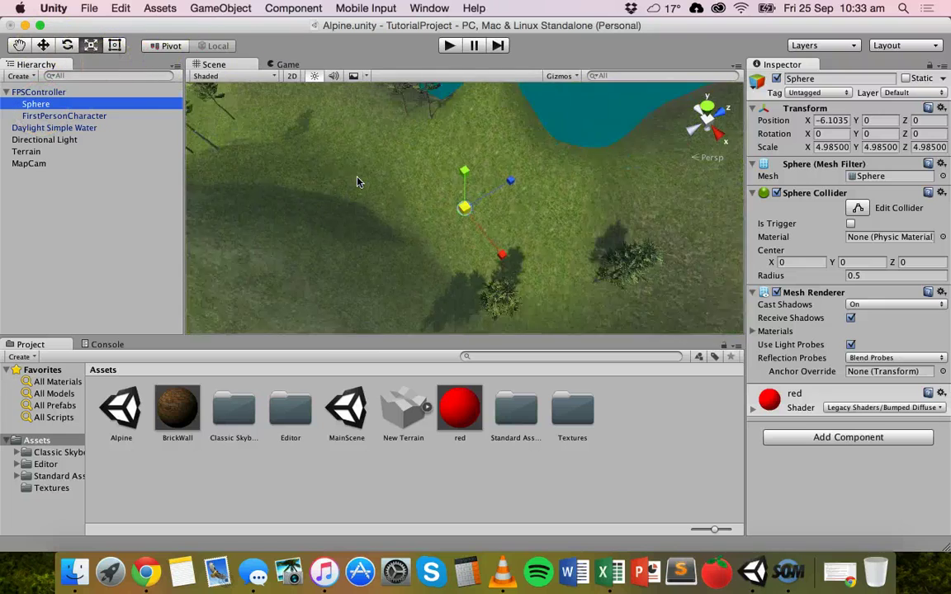
pyautogui.moveTo(465, 206); pyautogui.dragTo(644, 245)
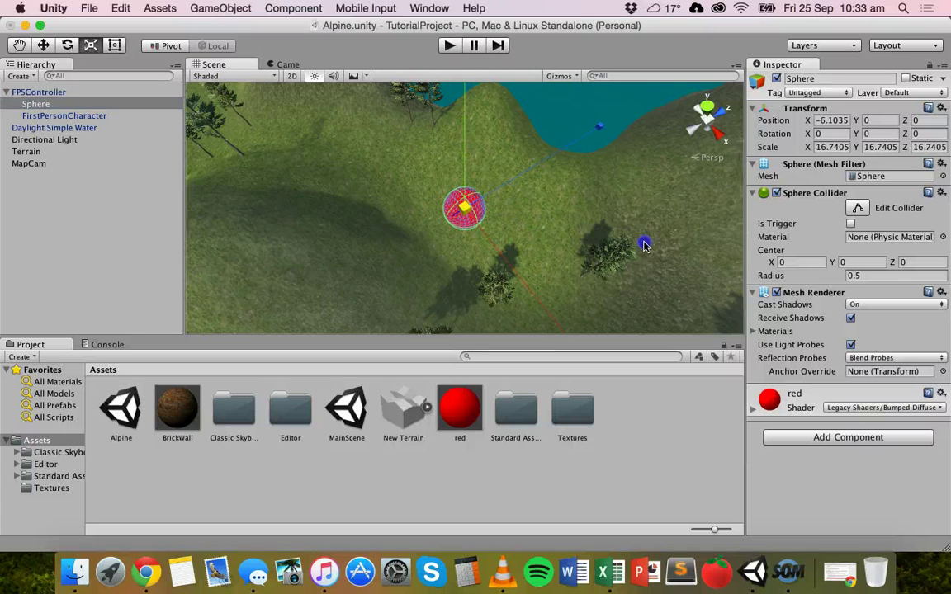
# - Compare the components of the MapCam and FirstPersonCharacter cameras and disable the MapCam's Audio Listener
pyautogui.doubleClick(31, 164)
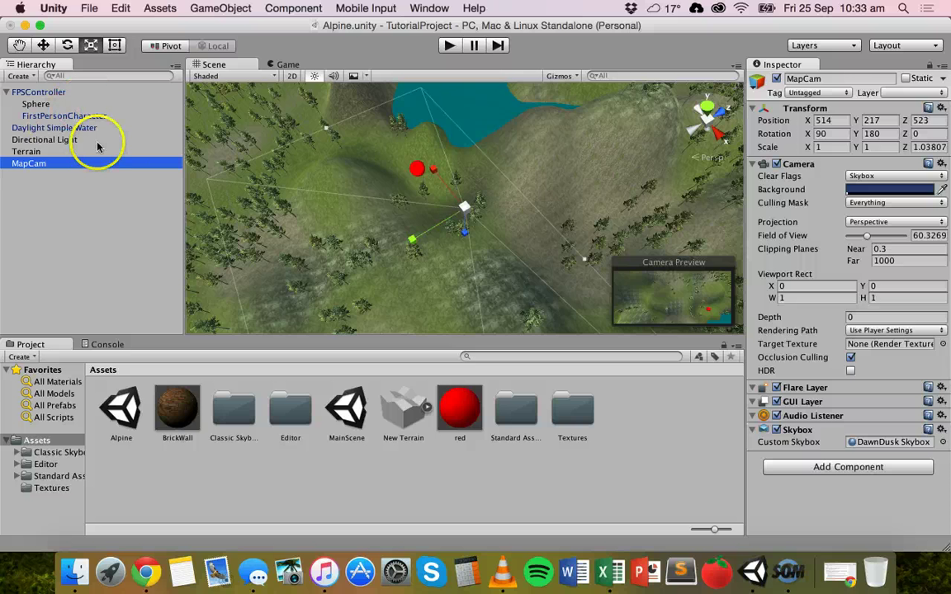
pyautogui.click(62, 116)
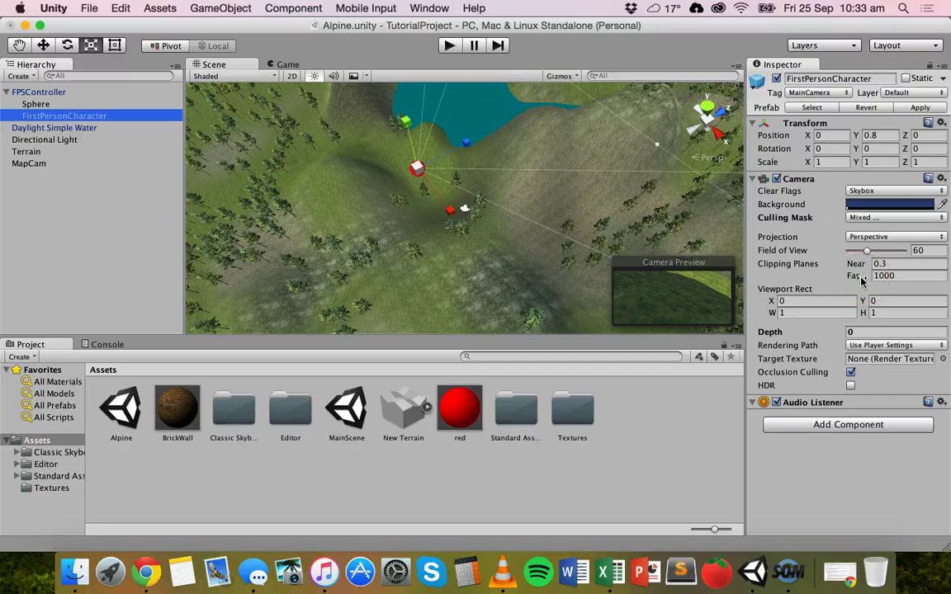
pyautogui.click(34, 163)
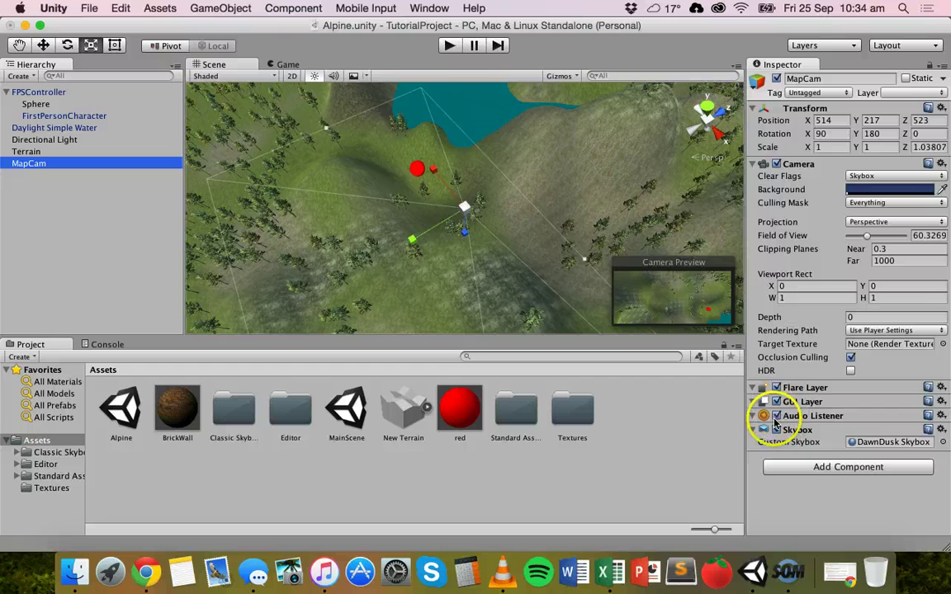
pyautogui.click(111, 117)
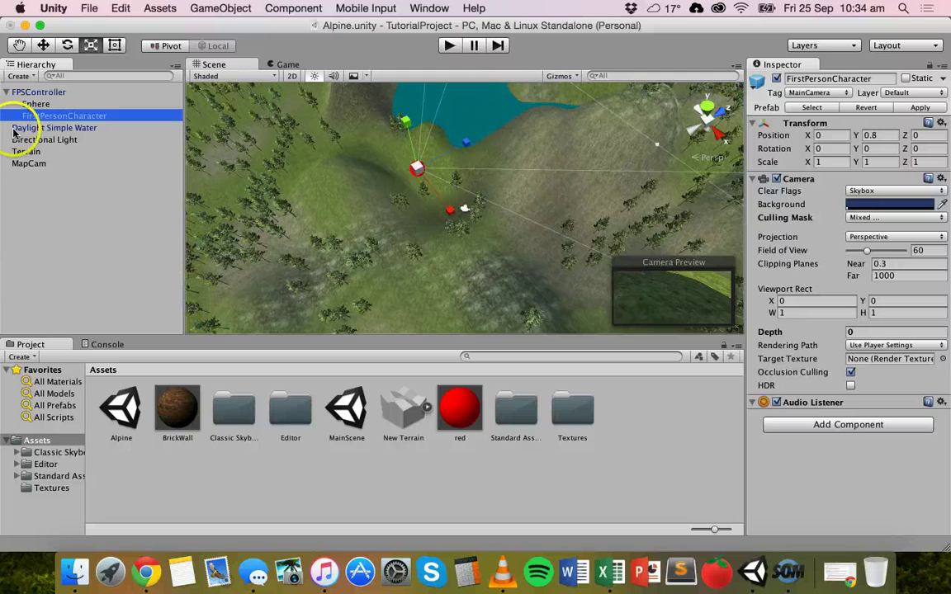
pyautogui.click(29, 163)
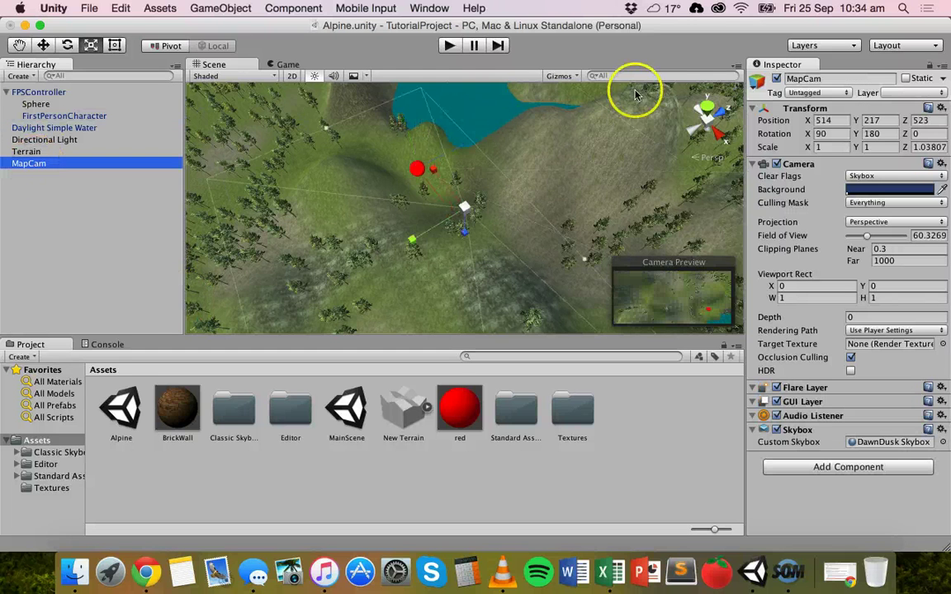
pyautogui.click(776, 416)
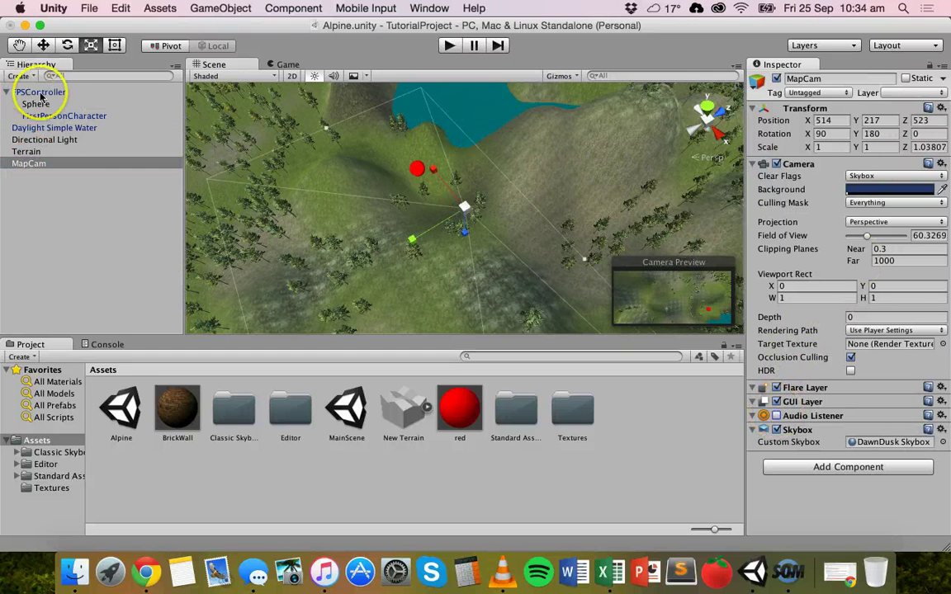
# - Set the camera depth of the FirstPersonCharacter to -1
pyautogui.click(68, 118)
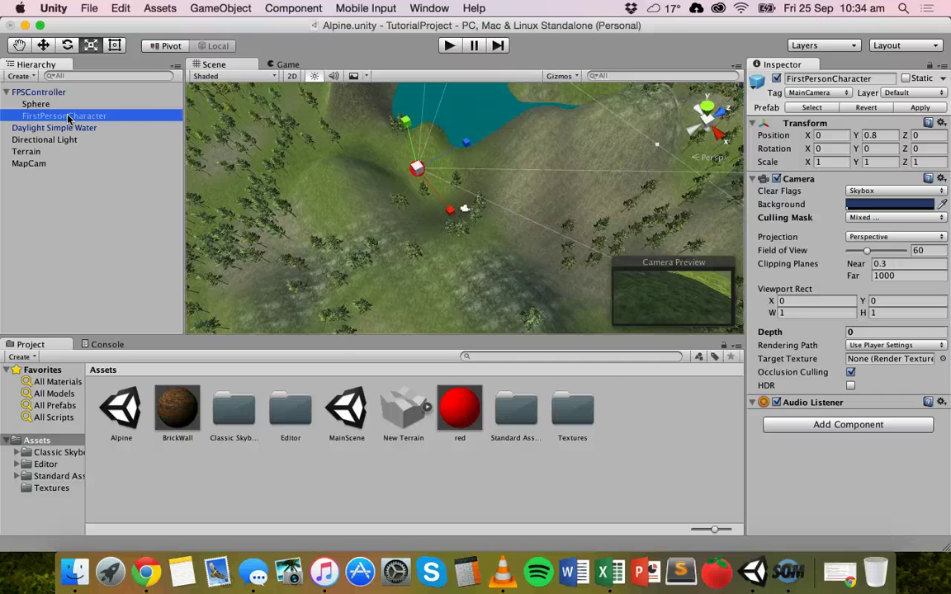
pyautogui.moveTo(69, 119)
pyautogui.mouseDown()
pyautogui.moveTo(21, 110)
pyautogui.moveTo(60, 85)
pyautogui.moveTo(109, 118)
pyautogui.mouseUp()
pyautogui.click(18, 163)
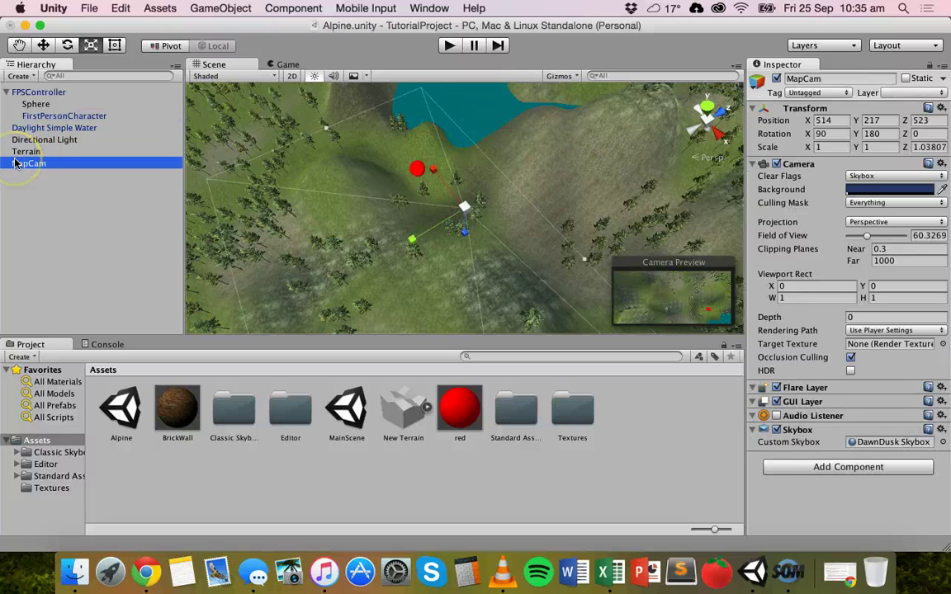
pyautogui.click(24, 162)
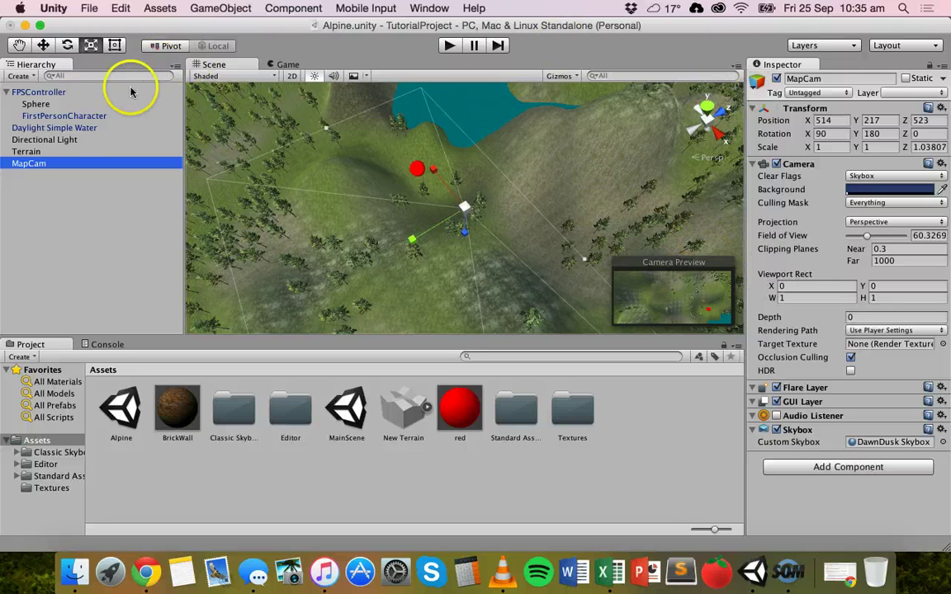
pyautogui.click(60, 117)
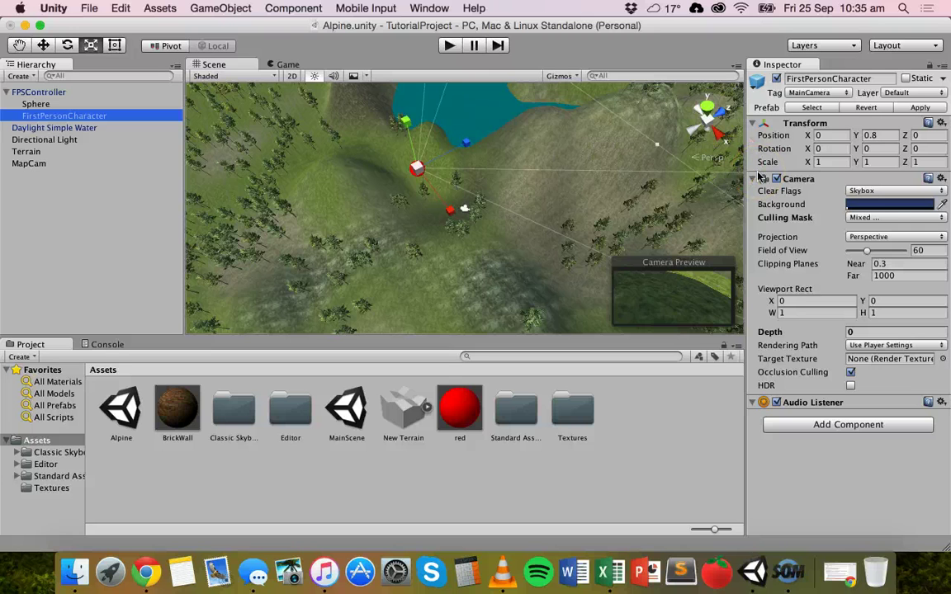
pyautogui.click(882, 334)
pyautogui.write('-1')
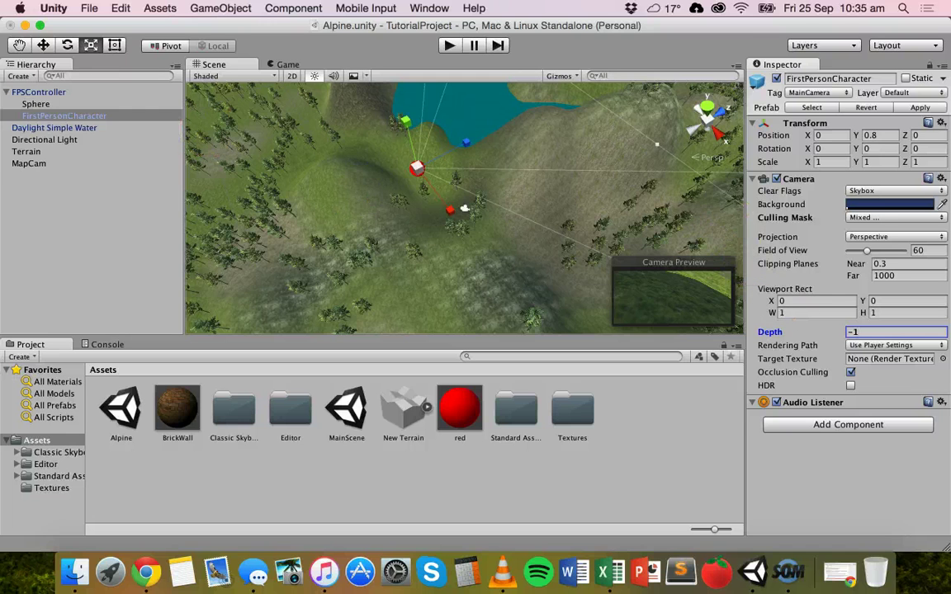
# - Set the MapCam's viewport rectangle to X 0.75, Y 0.75, width 0.2 and height 0.2, keeping its depth at 0
pyautogui.click(30, 162)
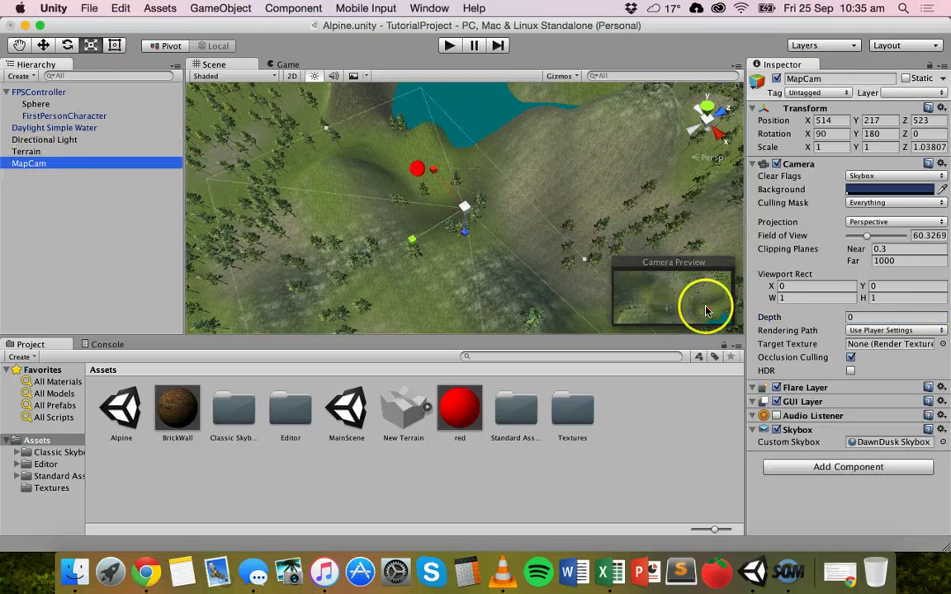
pyautogui.click(848, 318)
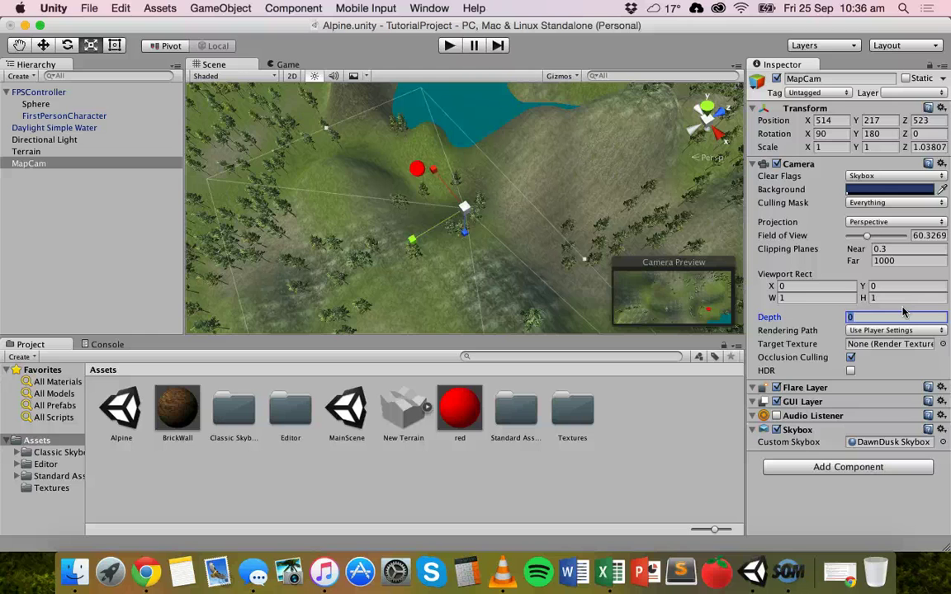
pyautogui.click(797, 286)
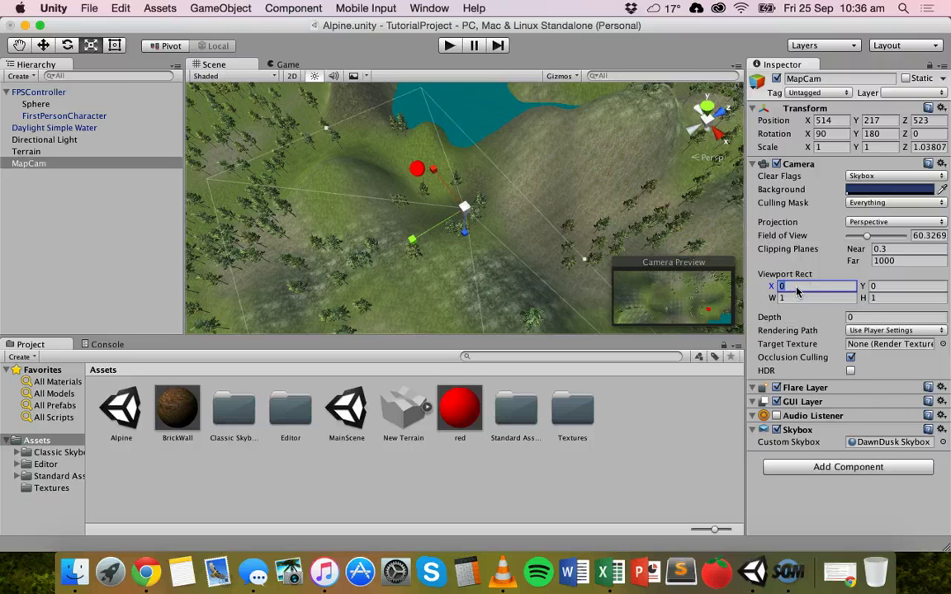
pyautogui.write('0.75')
pyautogui.press('Tab')
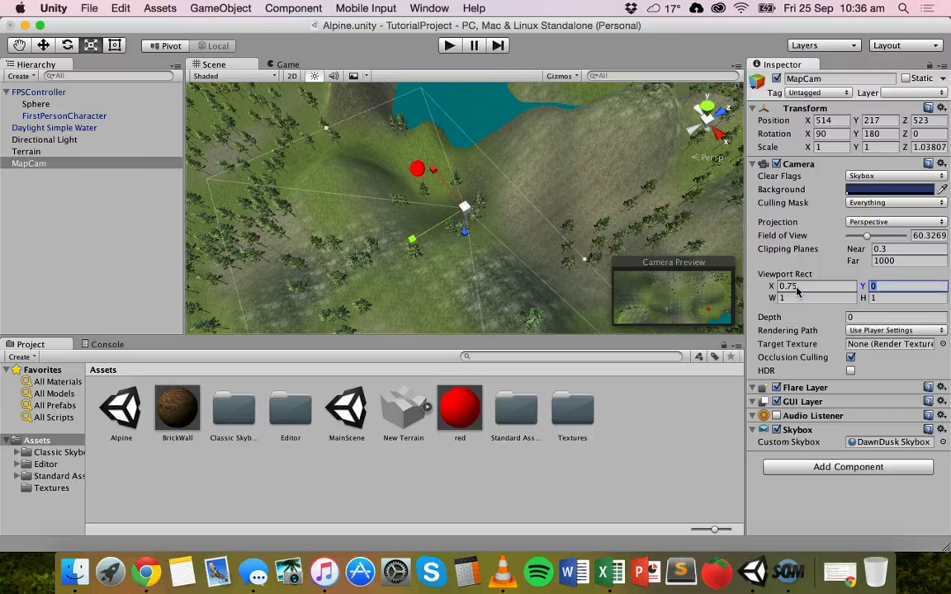
pyautogui.write('0.75')
pyautogui.press('Tab')
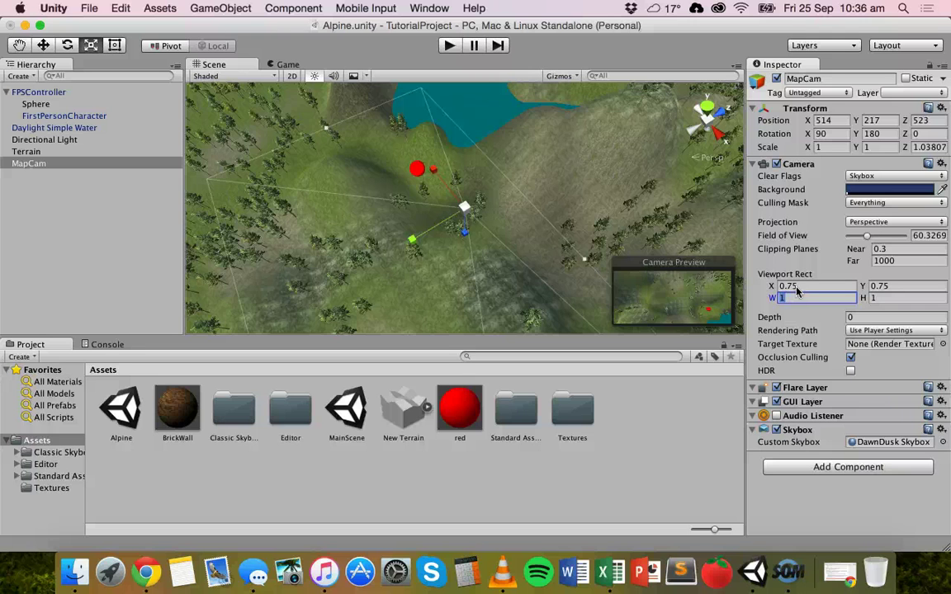
pyautogui.write('0.2')
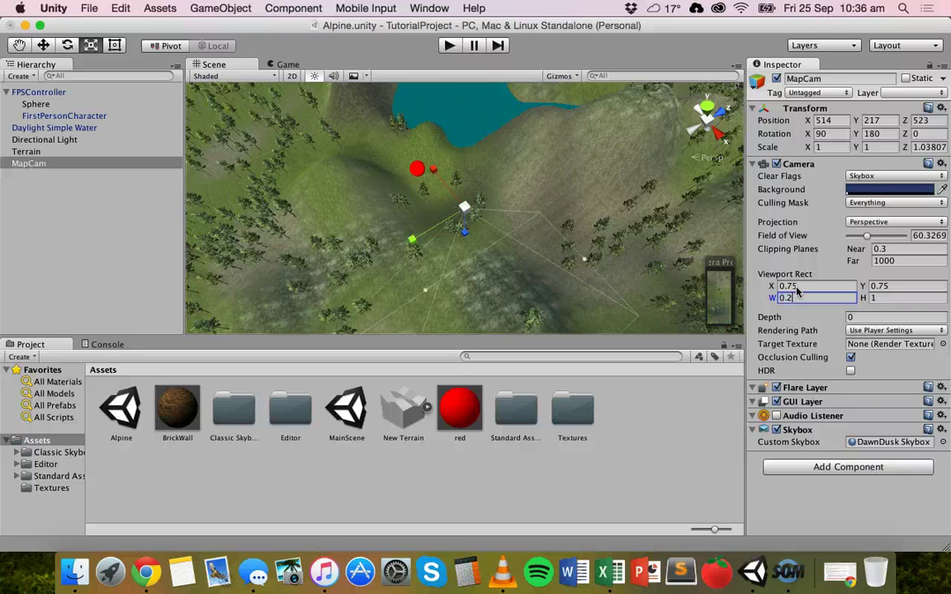
pyautogui.press('Tab')
pyautogui.write('0.')
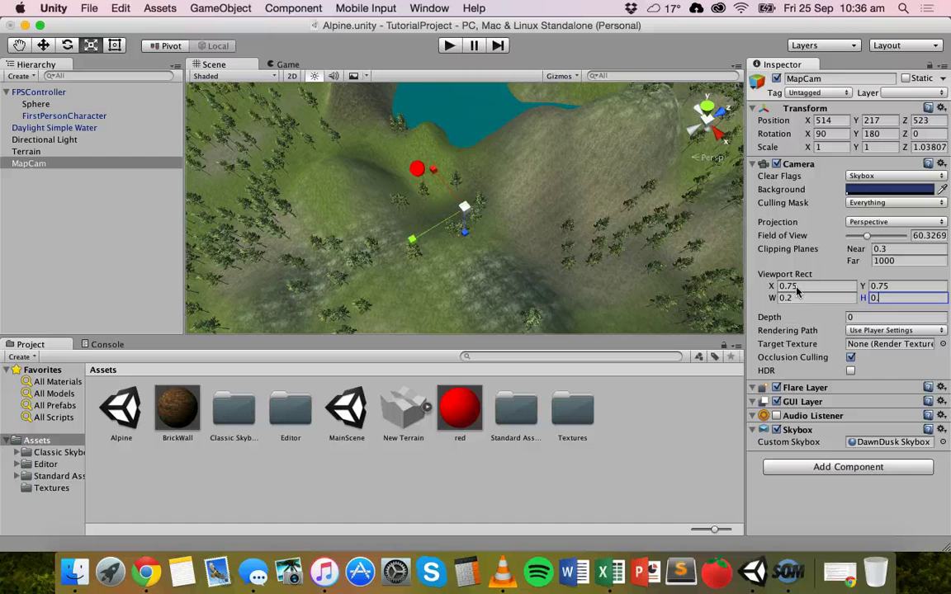
pyautogui.write('2')
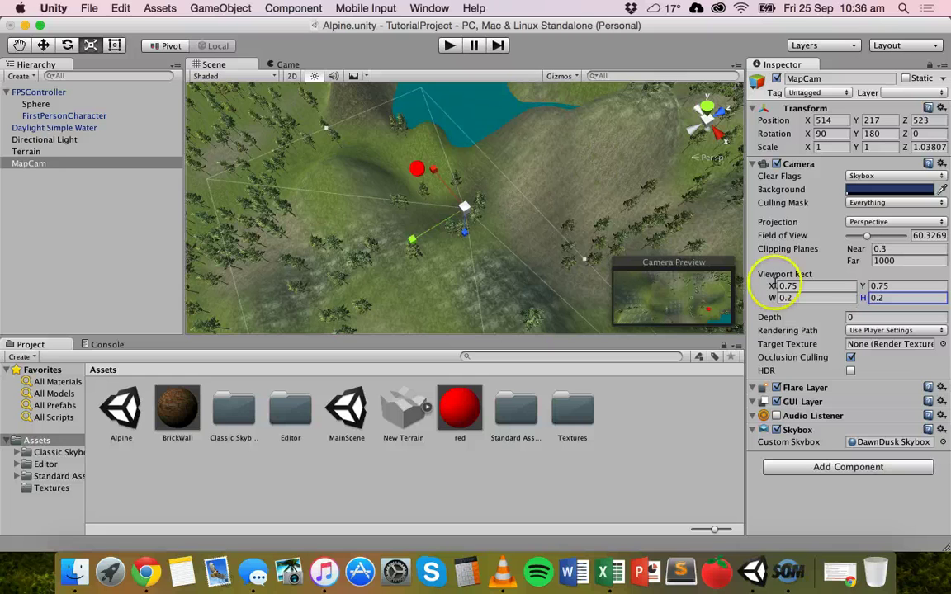
# - Compare the camera settings of MapCam and FirstPersonCharacter and collapse the FPSController hierarchy
pyautogui.click(36, 163)
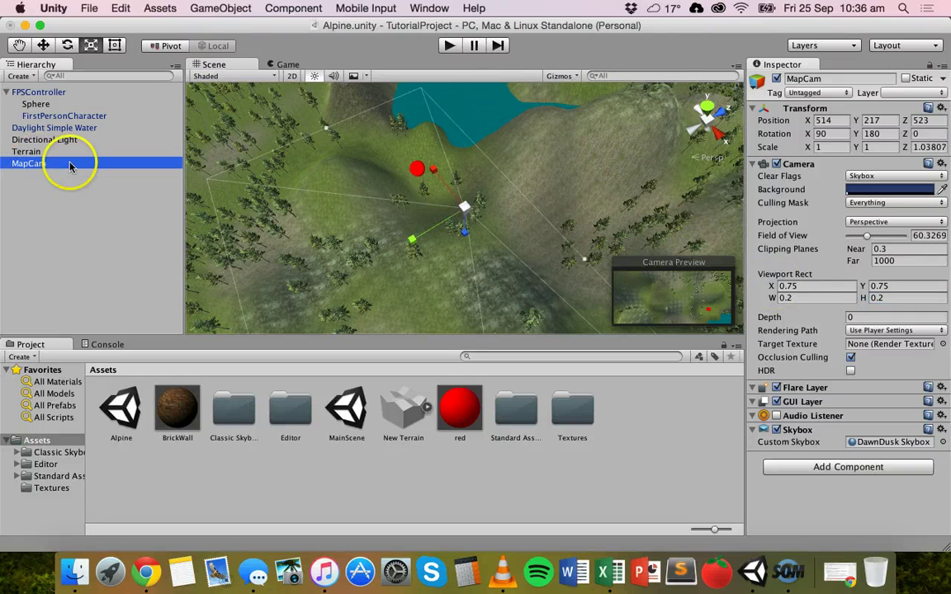
pyautogui.click(50, 116)
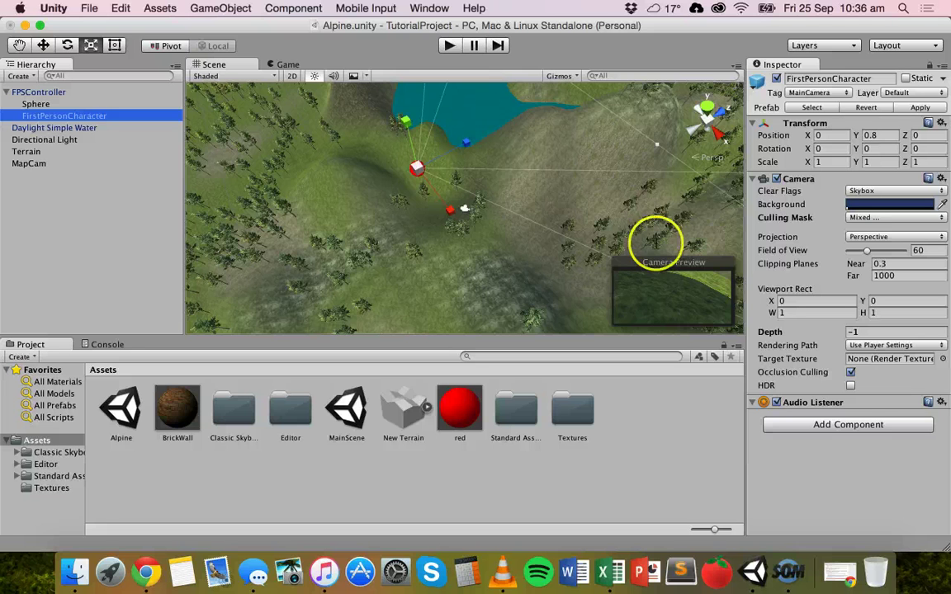
pyautogui.click(6, 92)
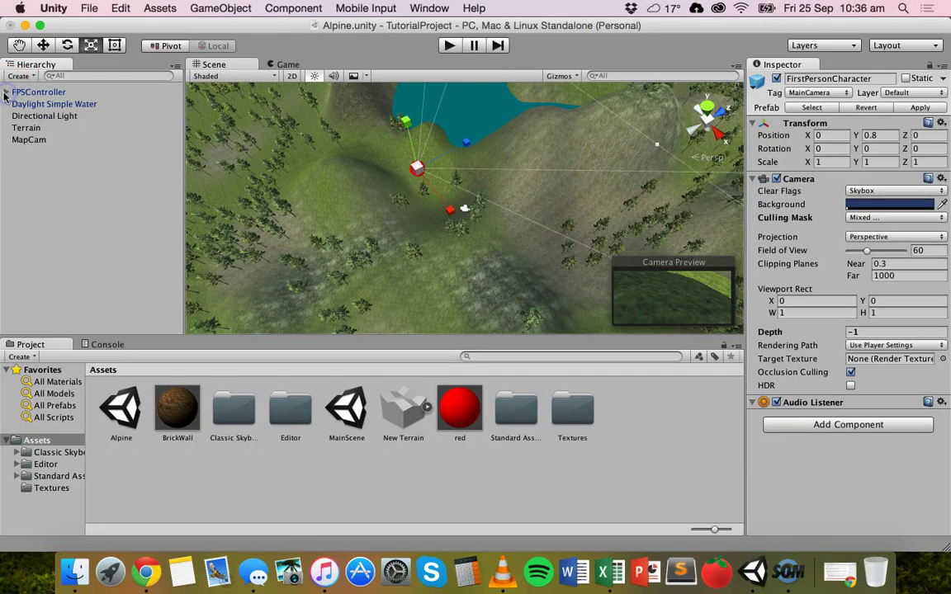
# - Play-test the scene by walking the first-person controller down to the lake while checking the red marker's position on the minimap
pyautogui.click(450, 44)
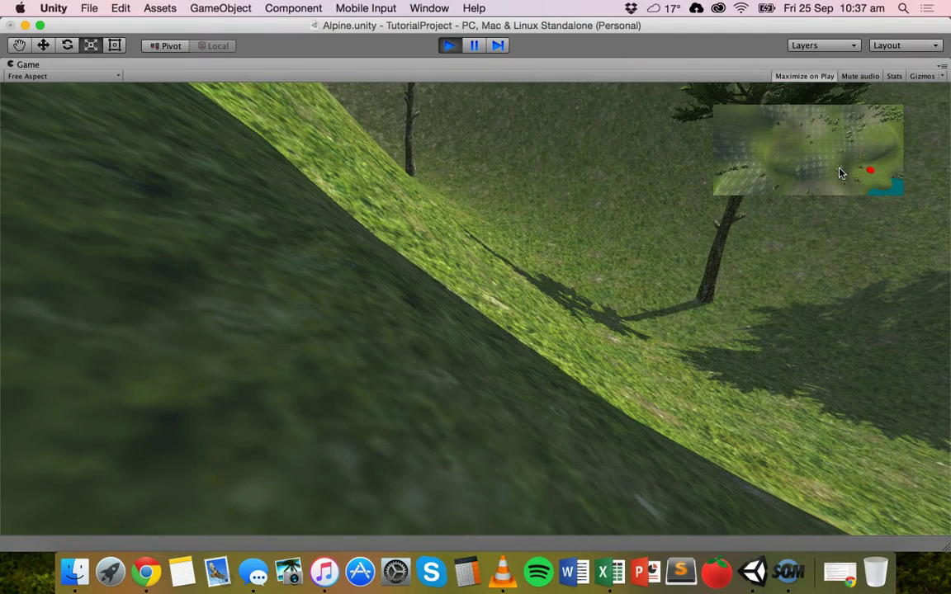
pyautogui.moveTo(839, 174); pyautogui.dragTo(825, 149)
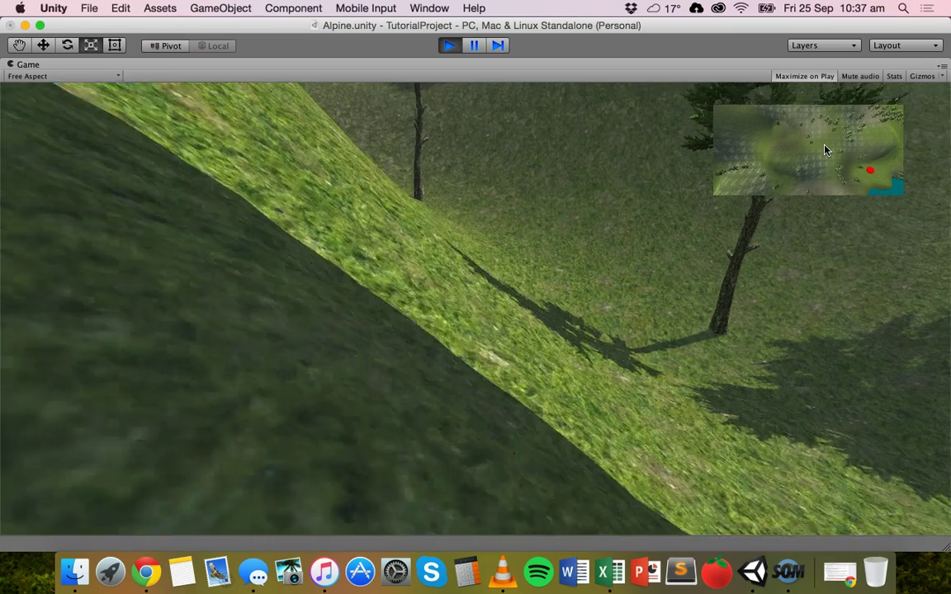
pyautogui.moveTo(827, 149); pyautogui.dragTo(913, 52)
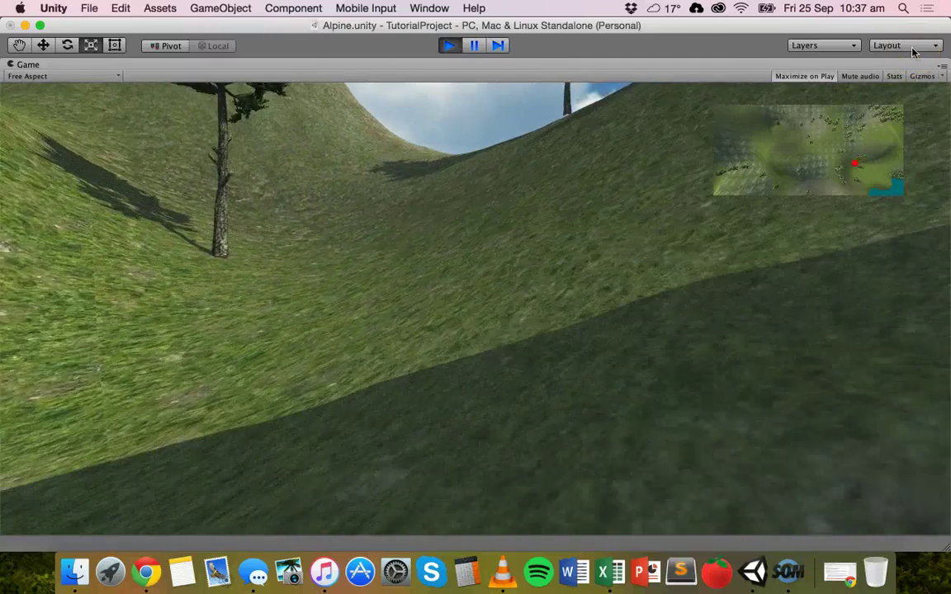
pyautogui.click(888, 43)
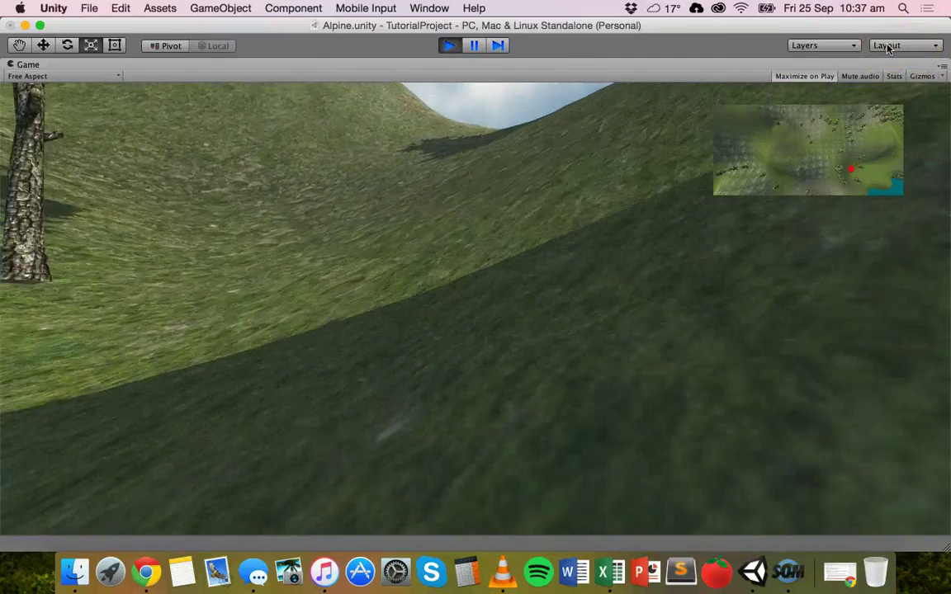
pyautogui.moveTo(887, 48); pyautogui.dragTo(413, 149)
pyautogui.press('w')
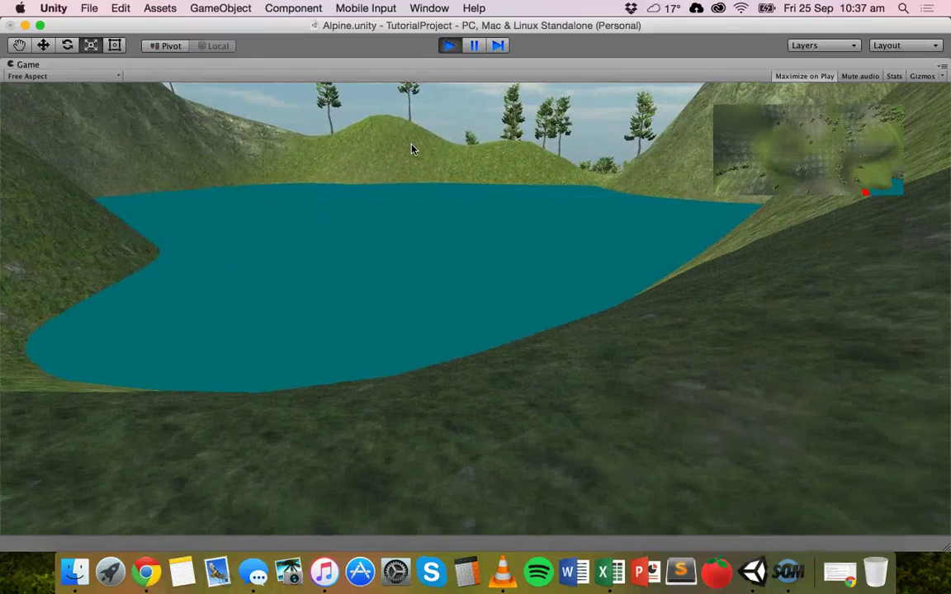
pyautogui.moveTo(413, 149); pyautogui.dragTo(372, 168)
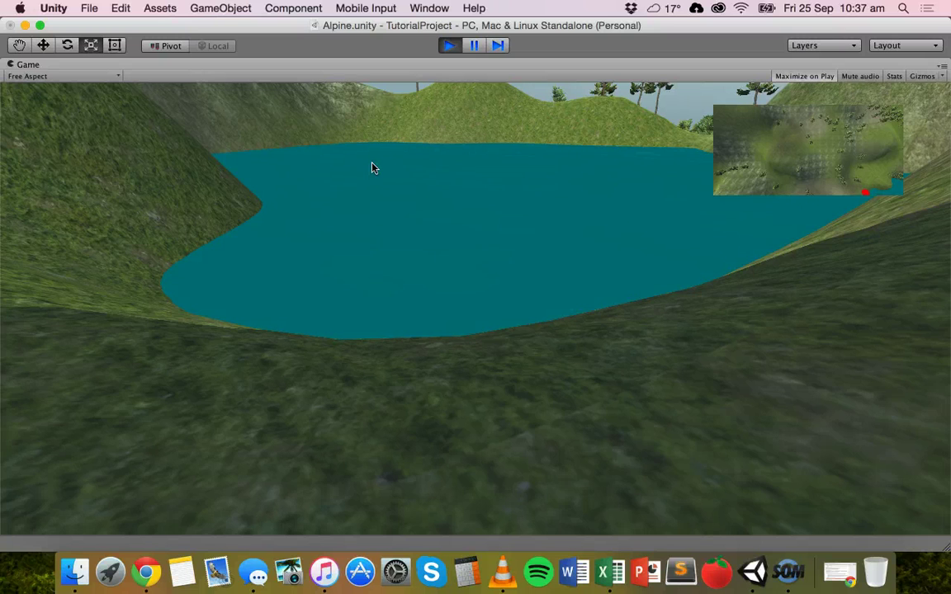
# - Walk from the lake back through the valley to the wooded hills and look around, checking that the minimap marker follows
pyautogui.moveTo(371, 168); pyautogui.dragTo(947, 163)
pyautogui.press('w')
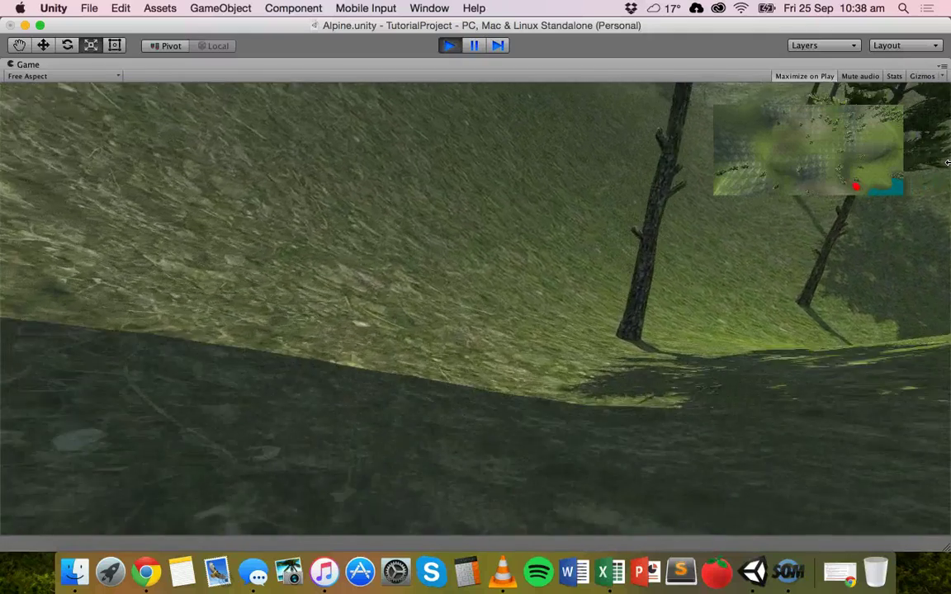
pyautogui.moveTo(947, 163); pyautogui.dragTo(686, 166)
pyautogui.press('w')
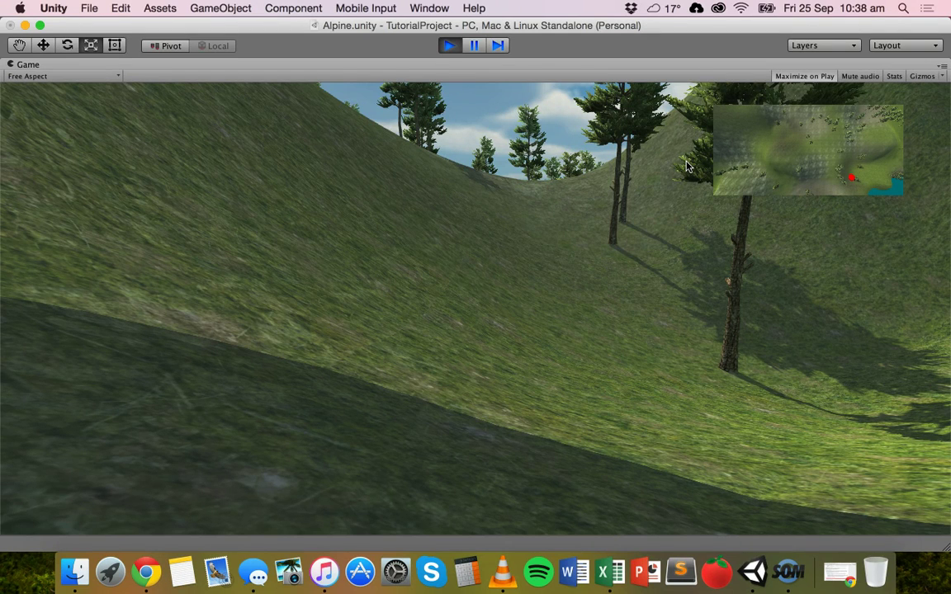
pyautogui.moveTo(686, 165); pyautogui.dragTo(723, 113)
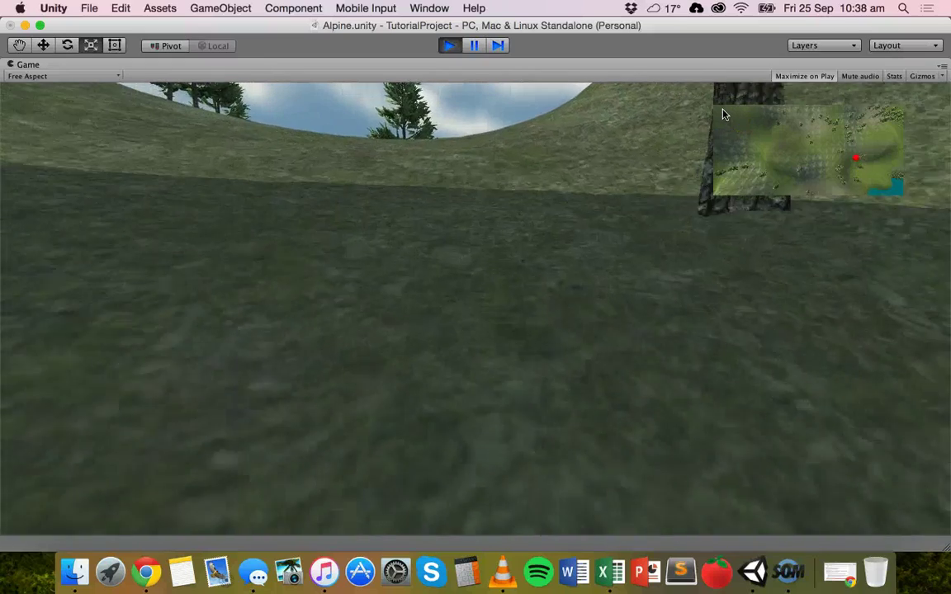
pyautogui.press('w')
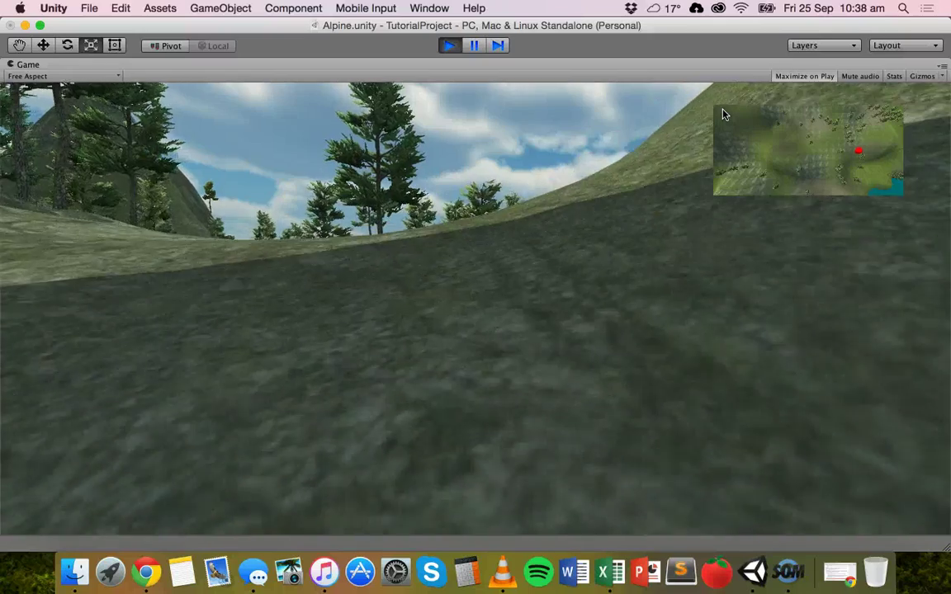
pyautogui.moveTo(721, 115); pyautogui.dragTo(428, 161)
pyautogui.press('w')
pyautogui.press('w')
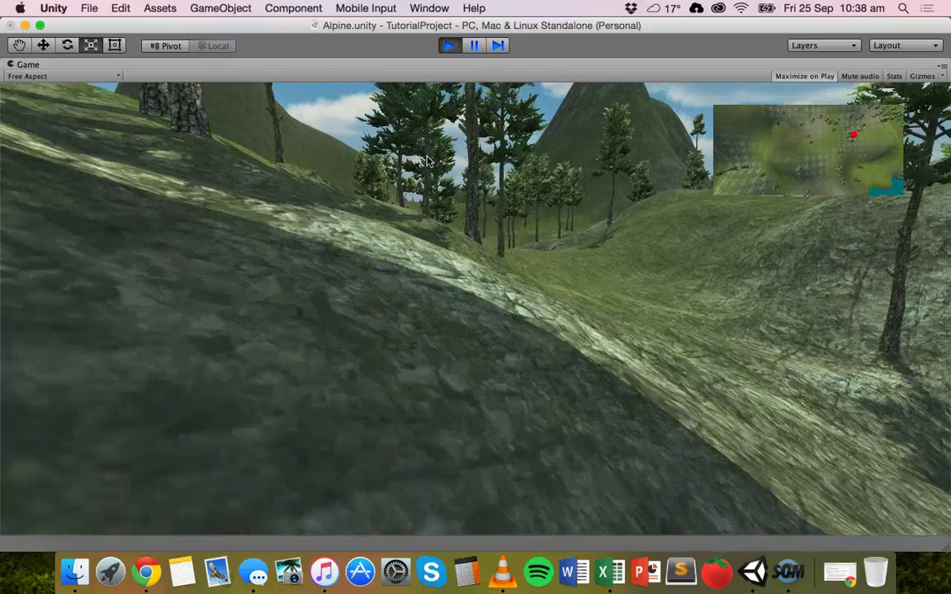
pyautogui.press('w')
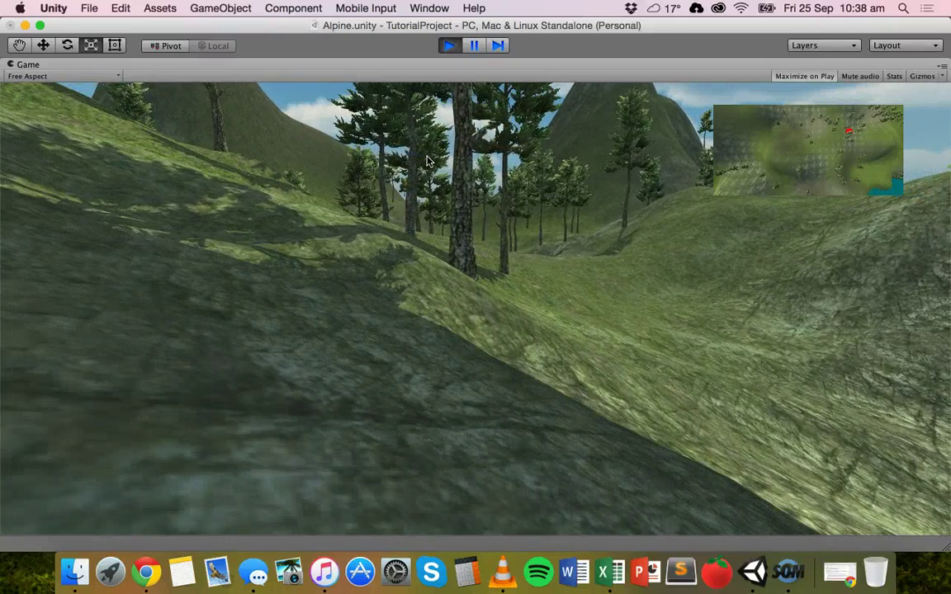
pyautogui.moveTo(427, 160); pyautogui.dragTo(784, 200)
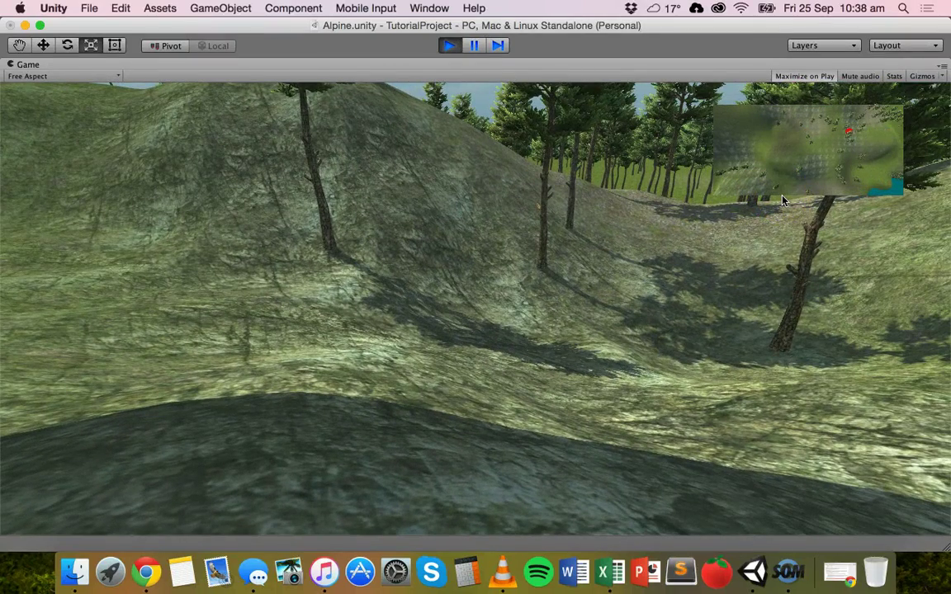